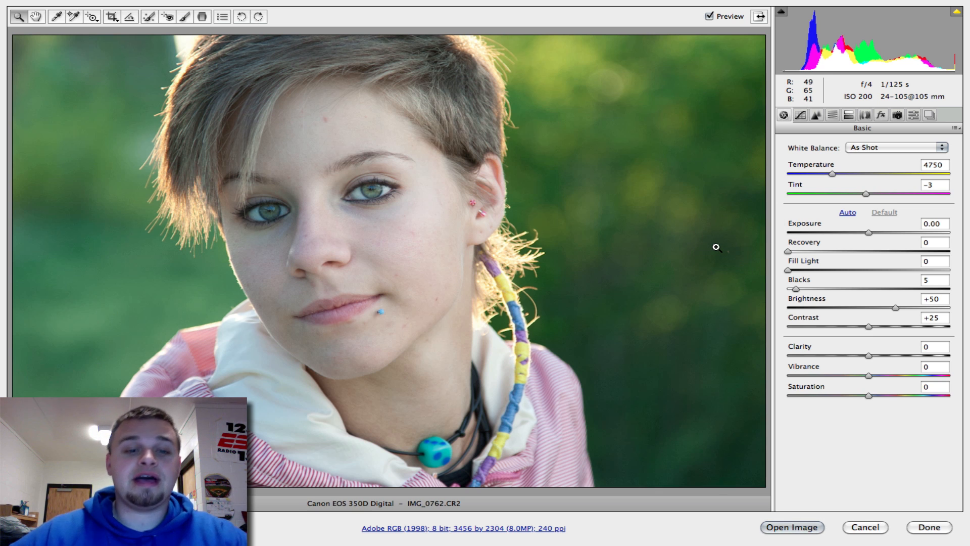
# Step: Enable lens profile corrections for the portrait and set the lens profile make to Canon
pyautogui.click(864, 115)
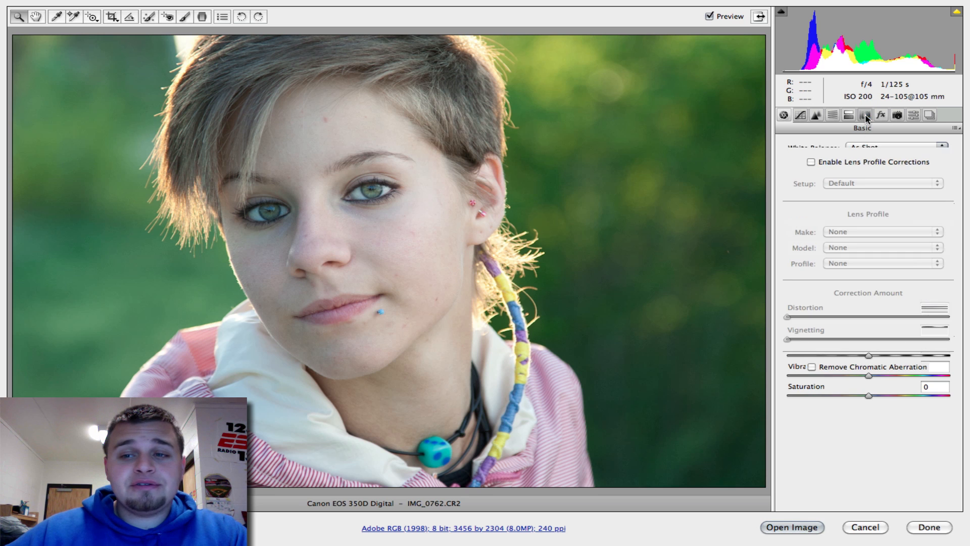
pyautogui.click(811, 163)
pyautogui.click(874, 233)
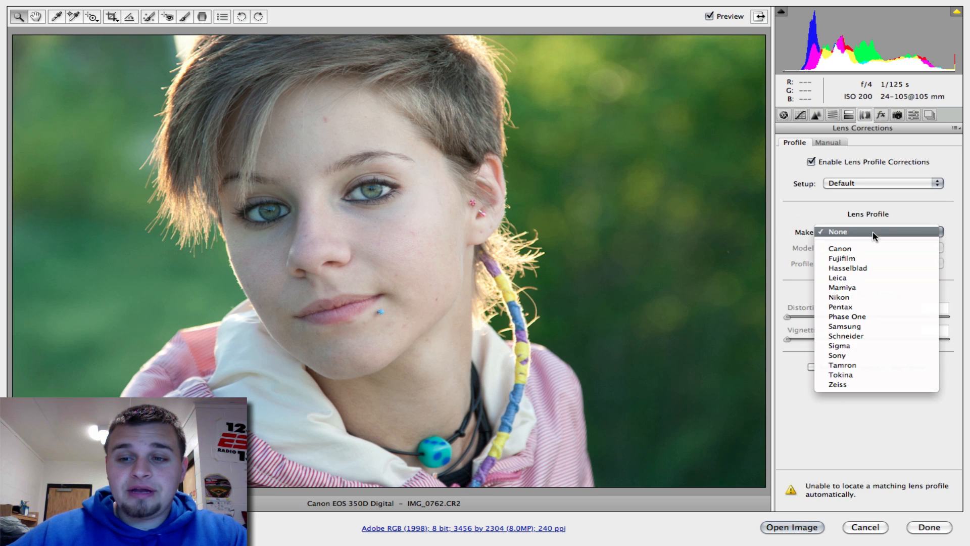
pyautogui.click(868, 248)
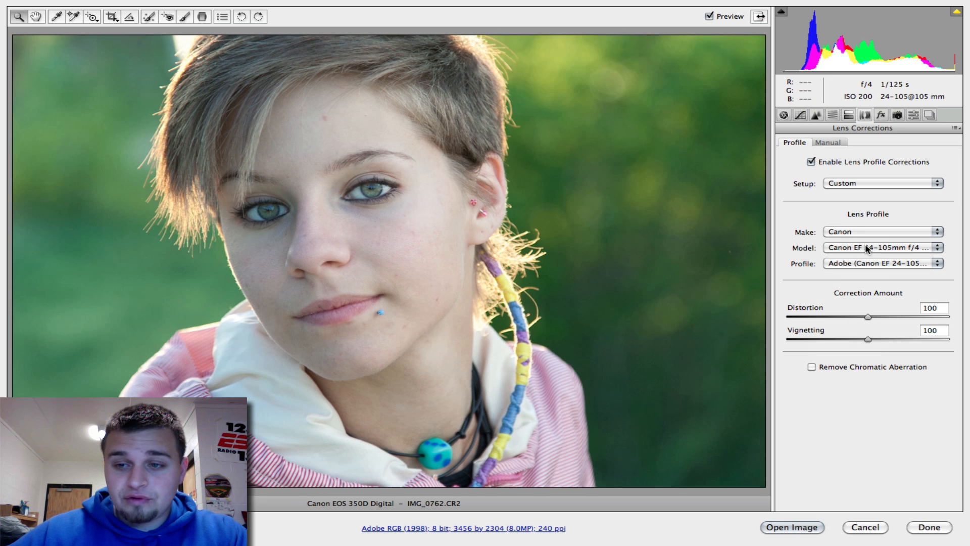
# Step: Compare the portrait with and without the lens profile corrections, leaving them enabled
pyautogui.click(811, 162)
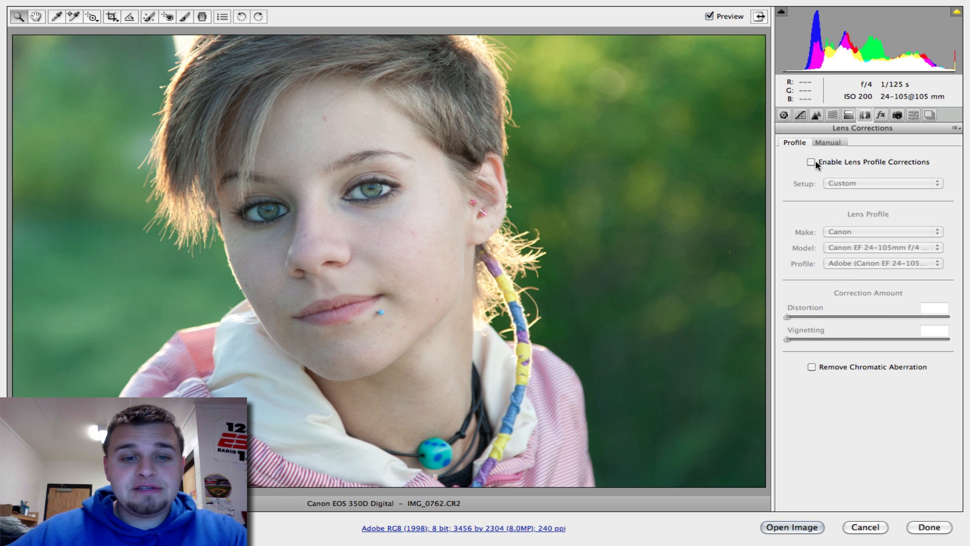
pyautogui.click(811, 163)
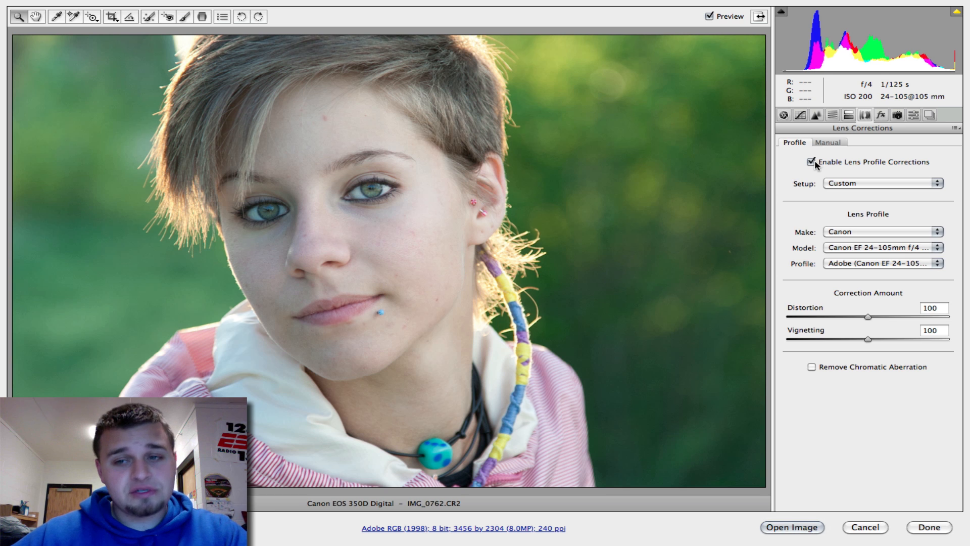
pyautogui.click(812, 162)
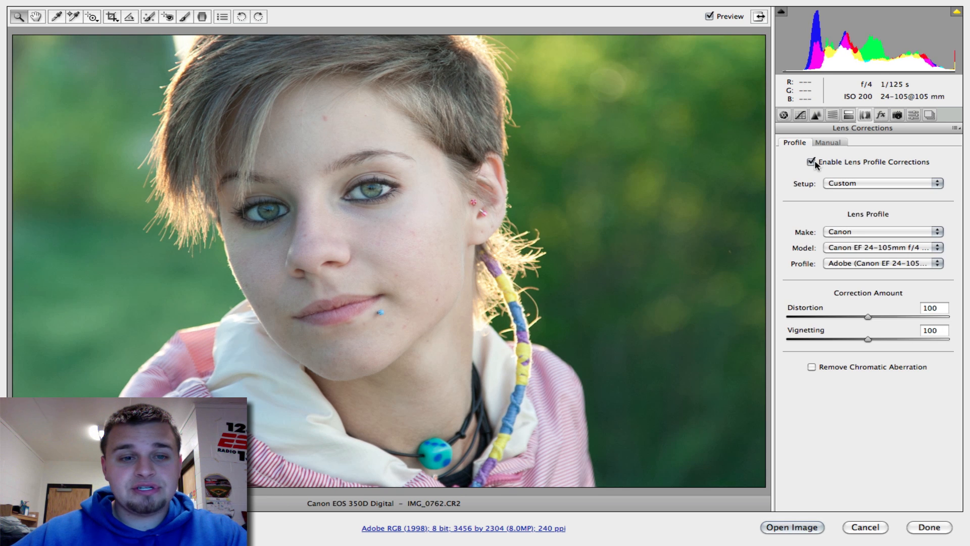
pyautogui.click(812, 162)
pyautogui.click(812, 162)
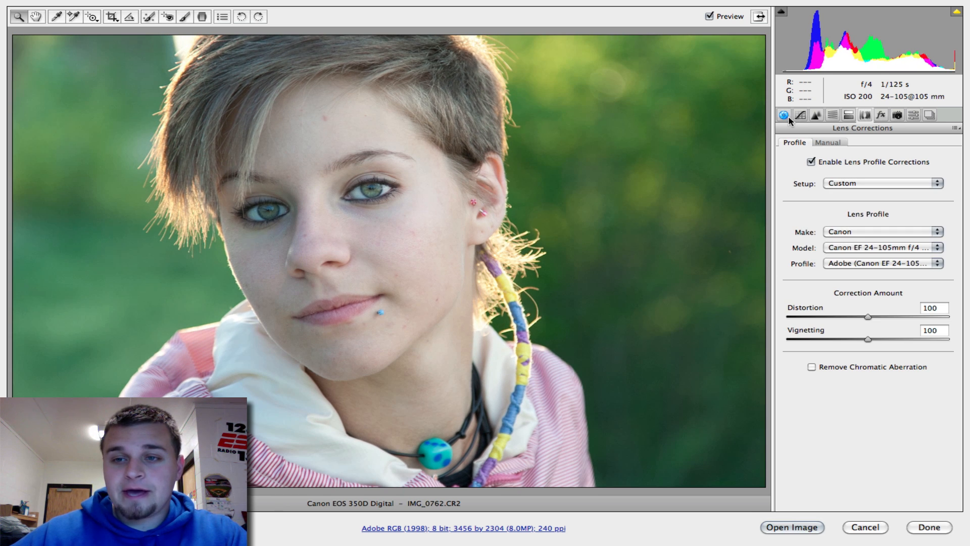
# Step: Set the post-crop vignetting amount to -8 with the Highlight Priority style, and return to the basic adjustments
pyautogui.click(882, 116)
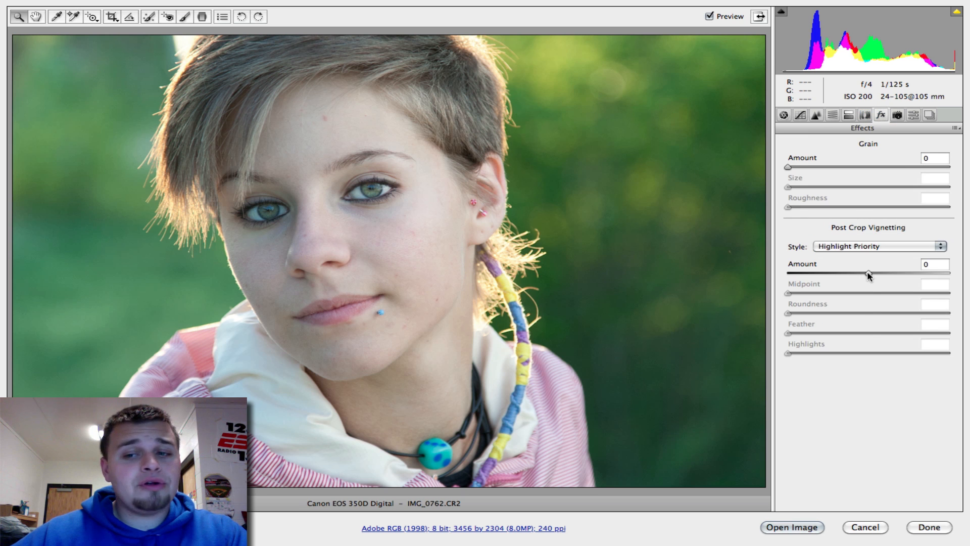
pyautogui.moveTo(868, 274); pyautogui.dragTo(862, 274)
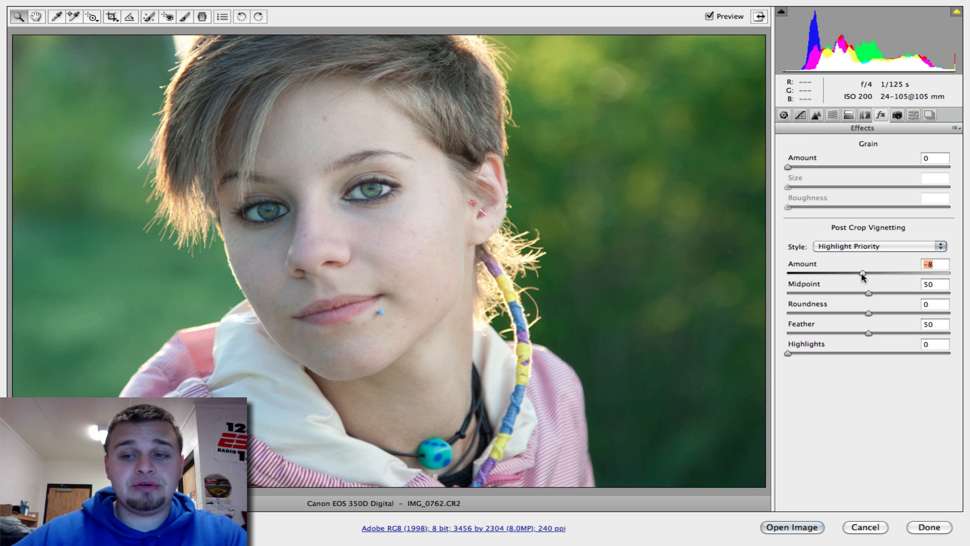
pyautogui.click(784, 116)
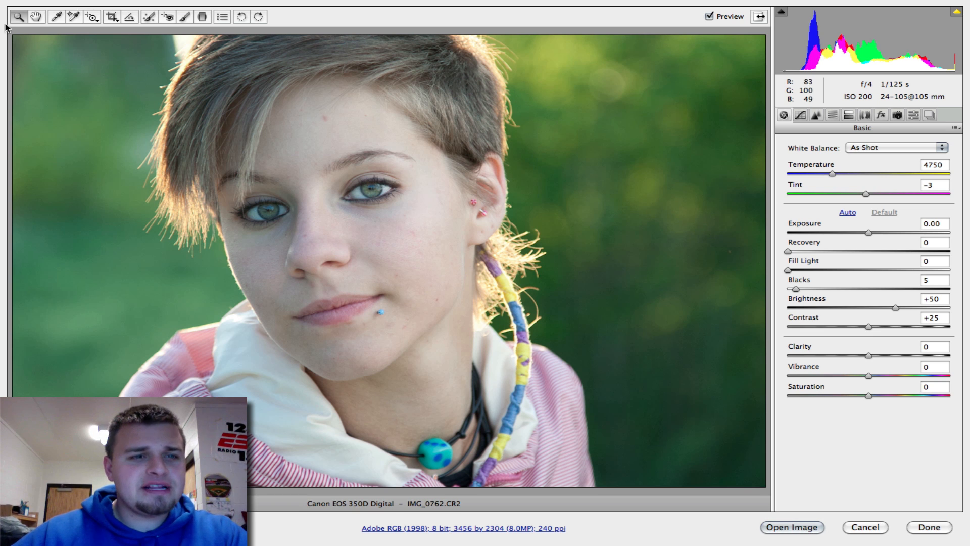
# Step: Heal a spot in the dark green background beside the subject using Spot Removal with a radius of 9
pyautogui.click(149, 17)
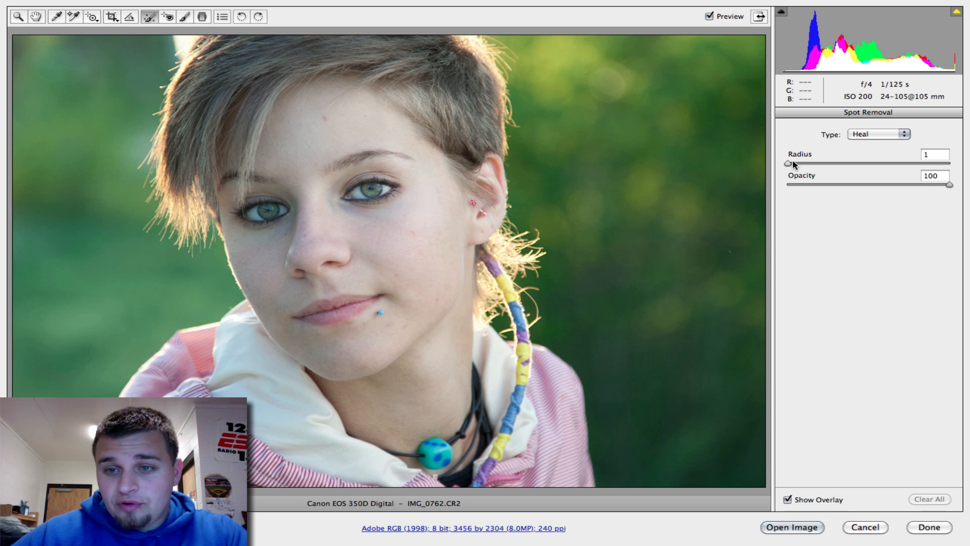
pyautogui.moveTo(788, 164); pyautogui.dragTo(792, 163)
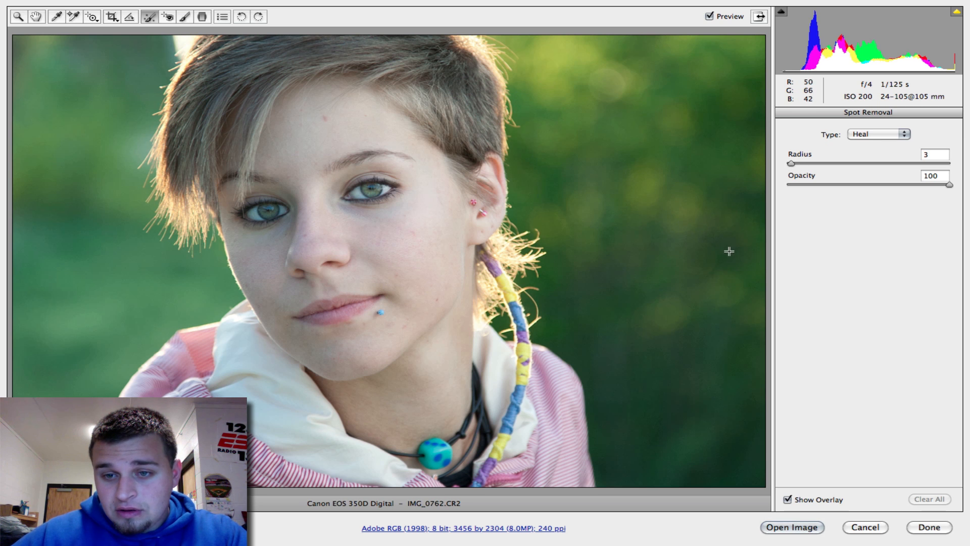
pyautogui.moveTo(726, 249); pyautogui.dragTo(734, 275)
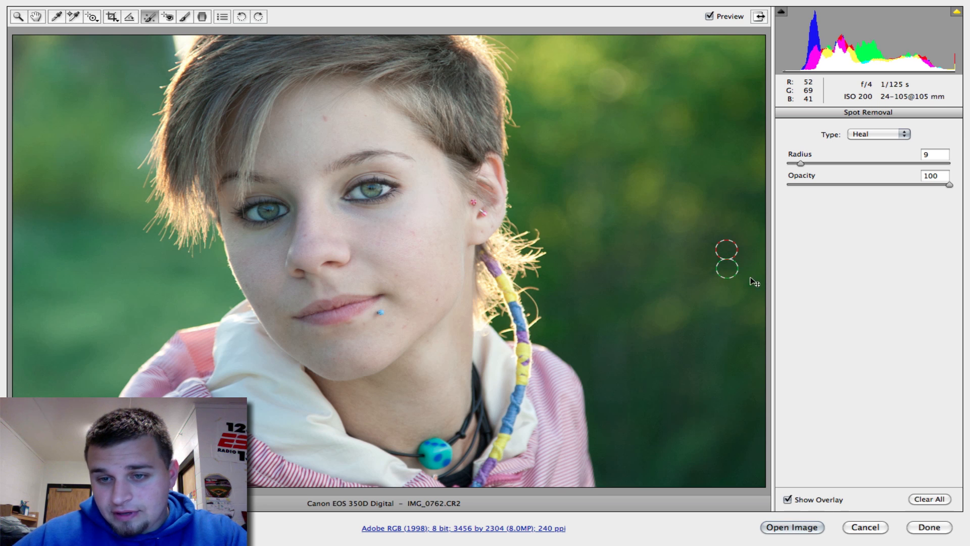
# Step: Check the healed background spot with the overlay hidden and shown again, and leave Spot Removal
pyautogui.click(787, 499)
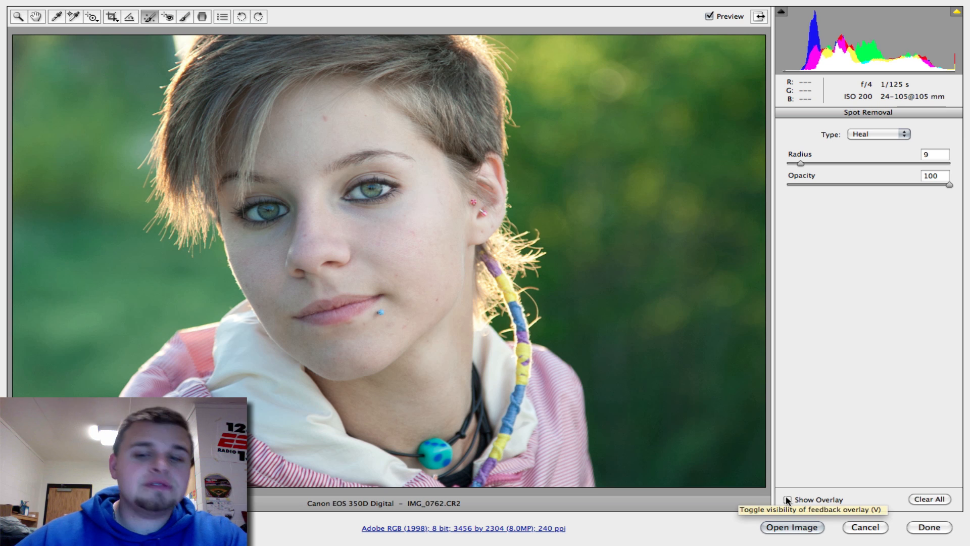
pyautogui.click(787, 499)
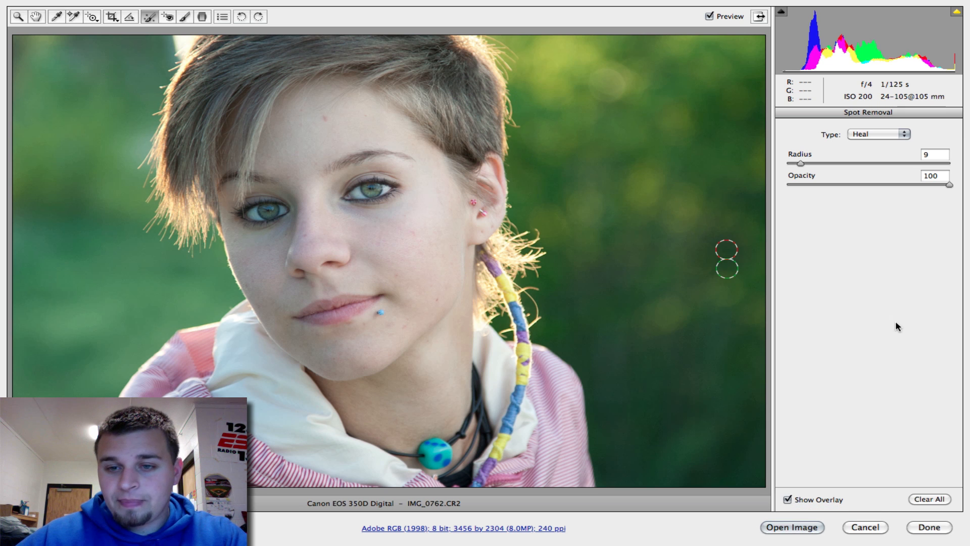
pyautogui.click(23, 18)
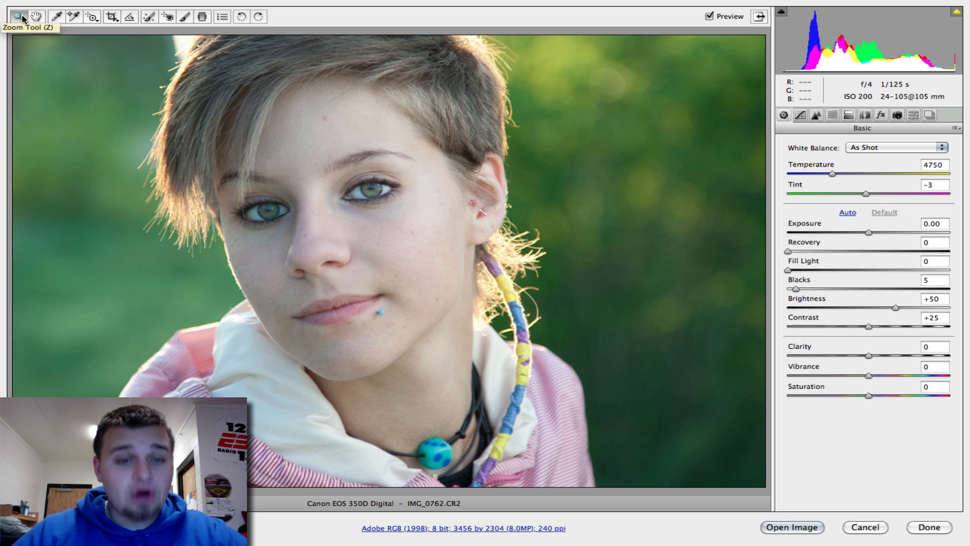
# Step: Crop the photo to about 2955 by 2304 pixels at full height, keeping its right-hand part
pyautogui.click(118, 18)
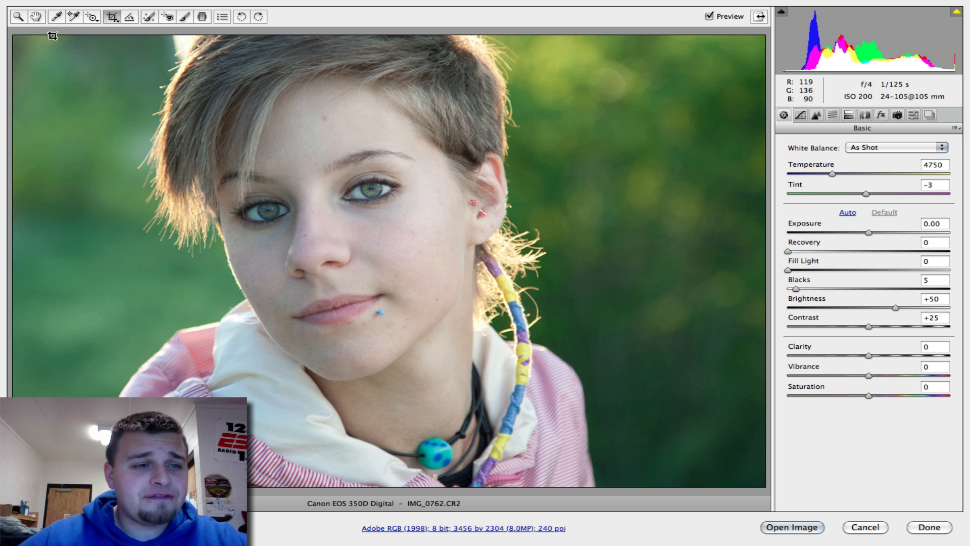
pyautogui.moveTo(18, 36); pyautogui.dragTo(659, 491)
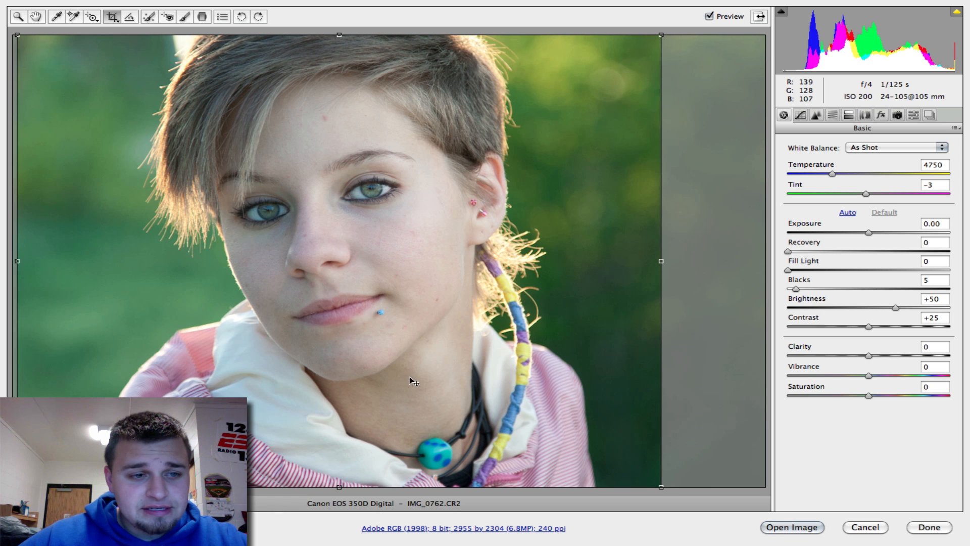
pyautogui.moveTo(411, 380); pyautogui.dragTo(453, 352)
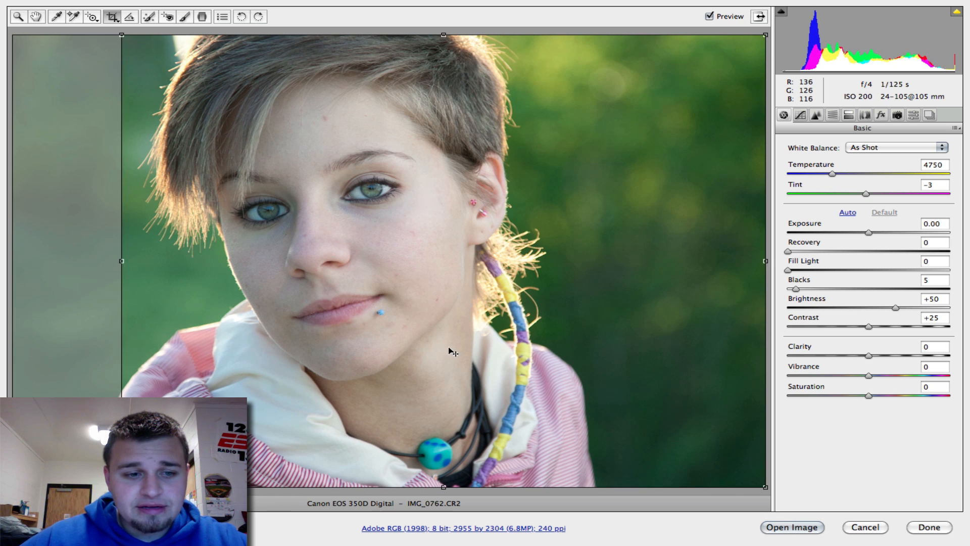
pyautogui.press('z')
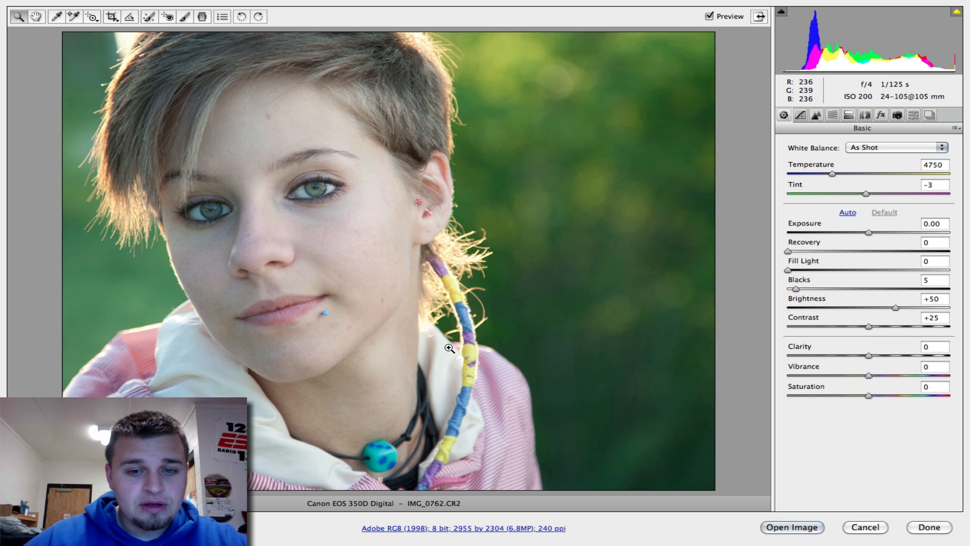
# Step: Shift the crop frame slightly to the left to include more background beside the hair, and apply it
pyautogui.click(112, 16)
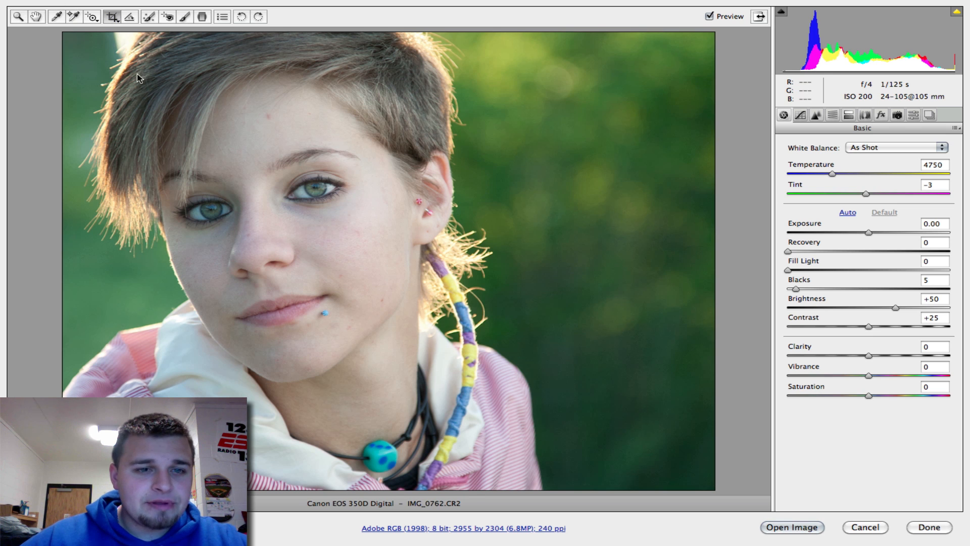
pyautogui.moveTo(375, 261); pyautogui.dragTo(361, 265)
pyautogui.press('z')
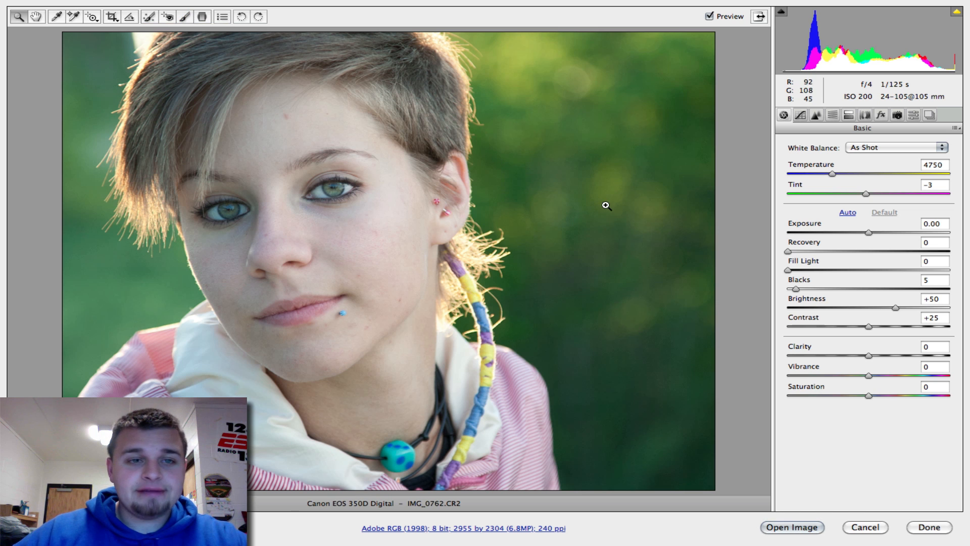
# Step: Open the corrected raw image in Photoshop and enlarge its document window to fill the workspace
pyautogui.click(794, 526)
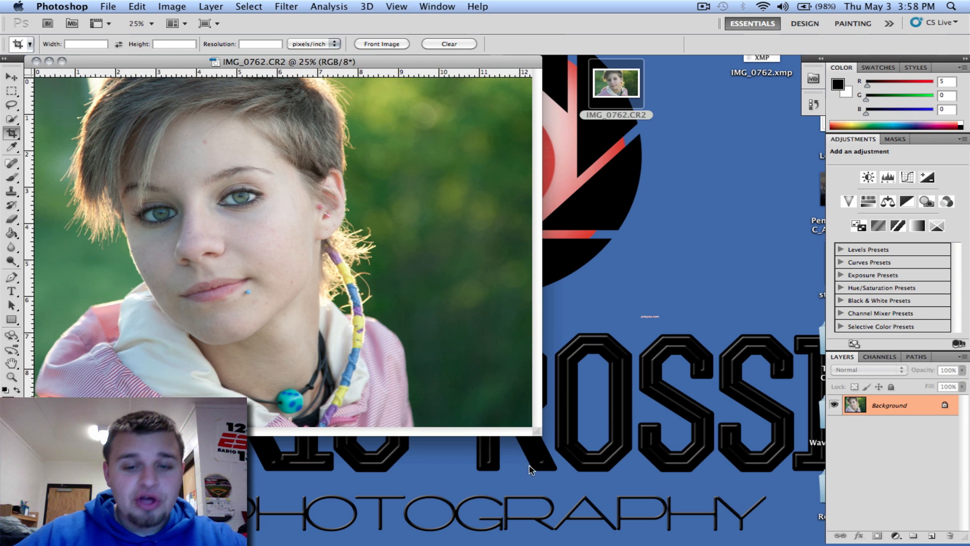
pyautogui.moveTo(546, 434); pyautogui.dragTo(874, 539)
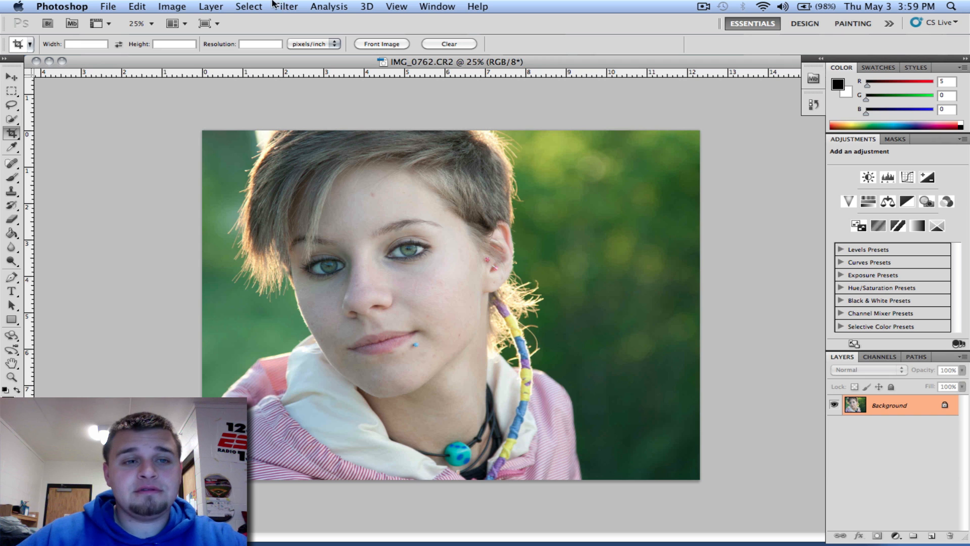
# Step: Darken the shadows with a Levels adjustment, setting the RGB black input level to 35
pyautogui.click(183, 12)
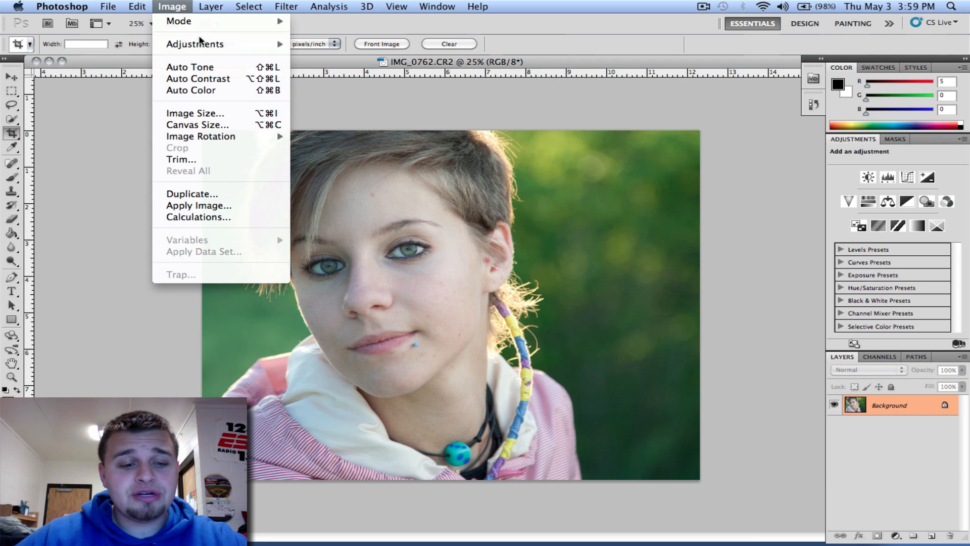
pyautogui.moveTo(200, 43)
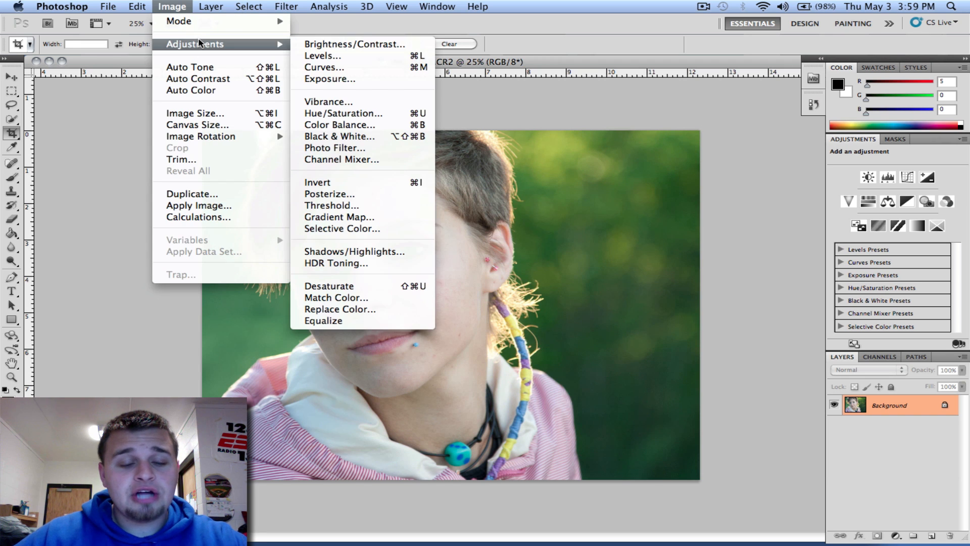
pyautogui.click(321, 60)
pyautogui.moveTo(471, 148); pyautogui.dragTo(666, 49)
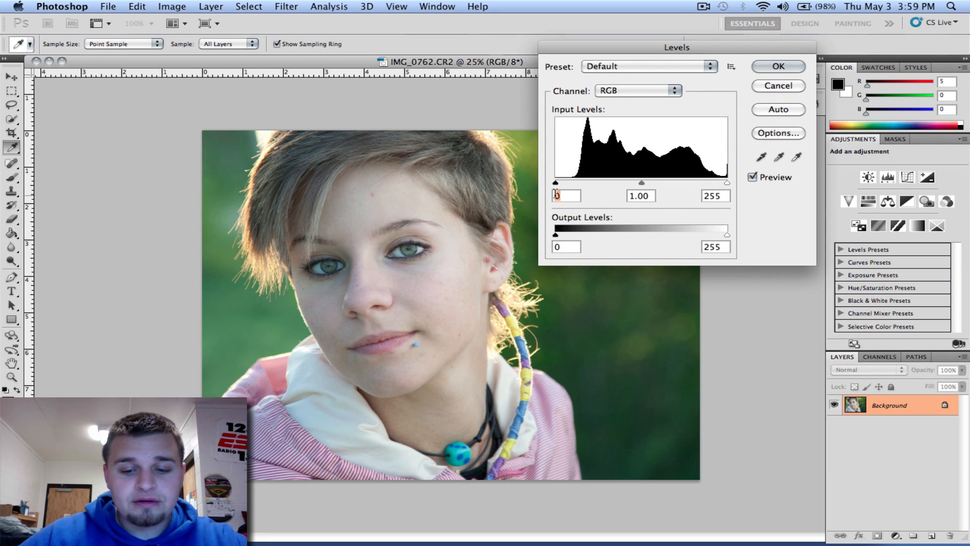
pyautogui.write('40')
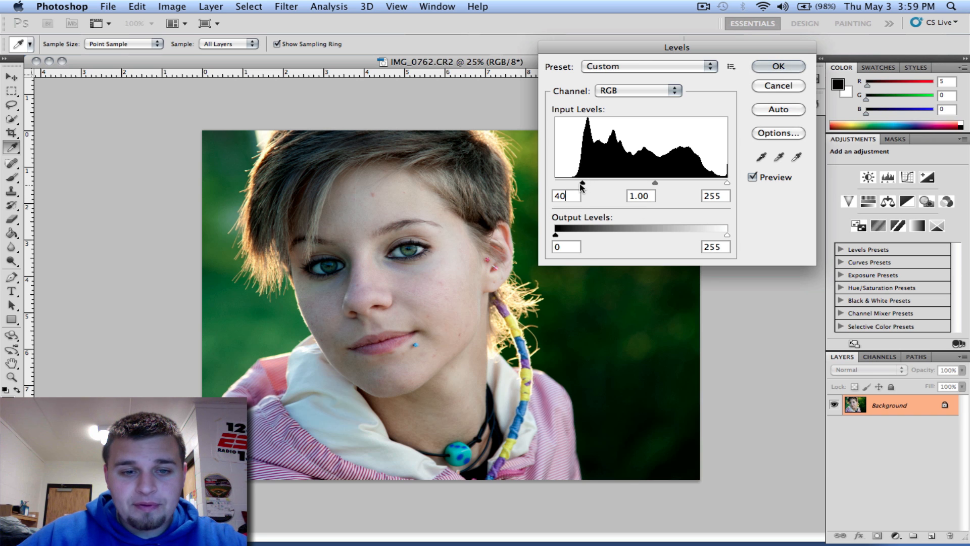
pyautogui.moveTo(577, 185); pyautogui.dragTo(579, 183)
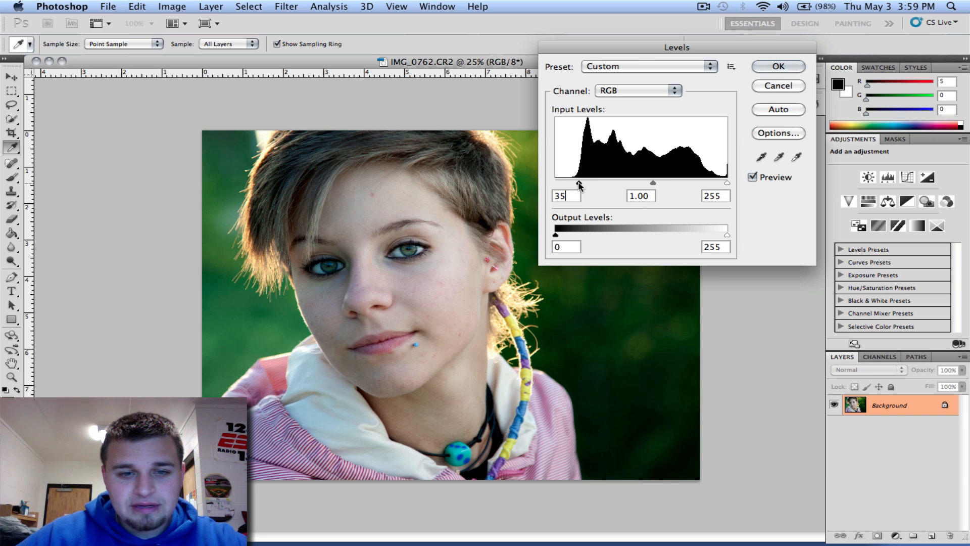
pyautogui.click(778, 66)
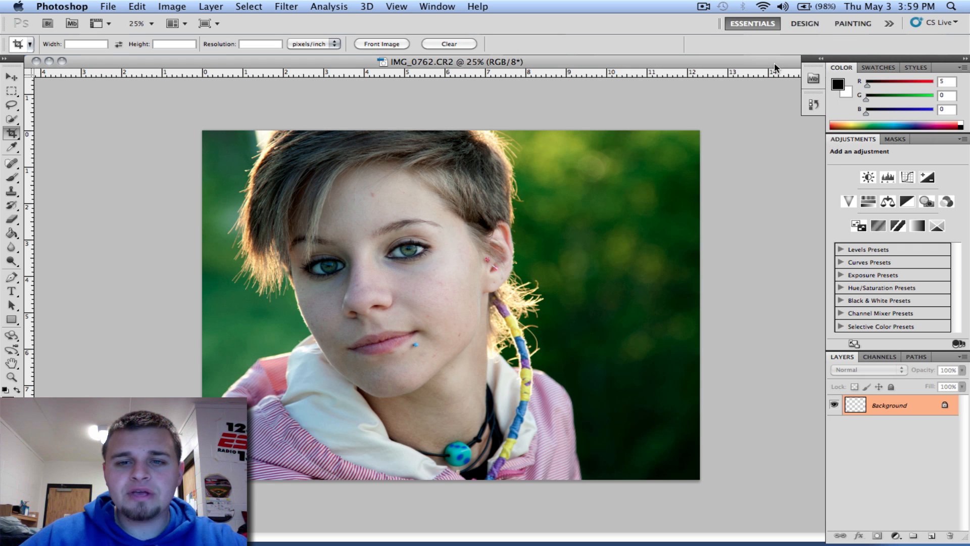
# Step: Apply a Hue/Saturation adjustment to the photo with Hue +7 and Saturation -42
pyautogui.click(182, 6)
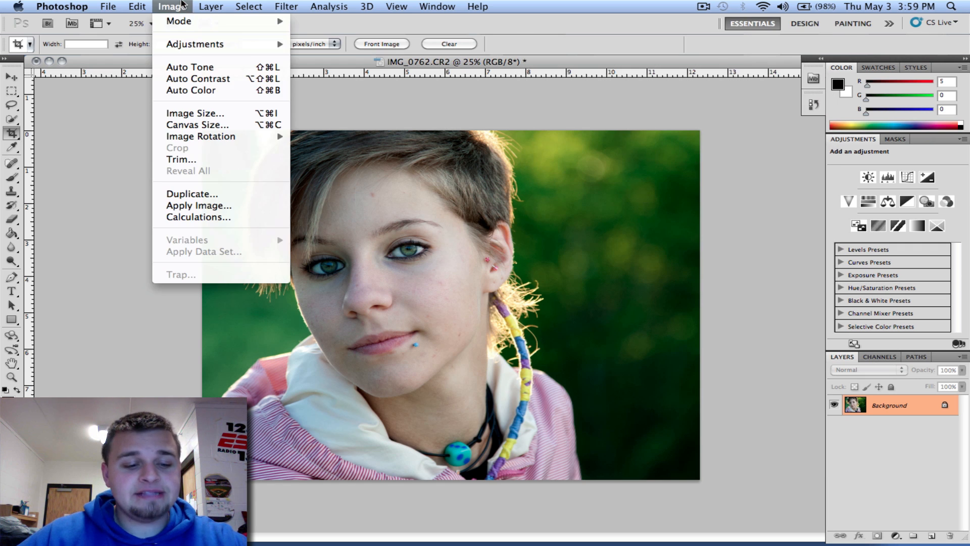
pyautogui.moveTo(193, 49)
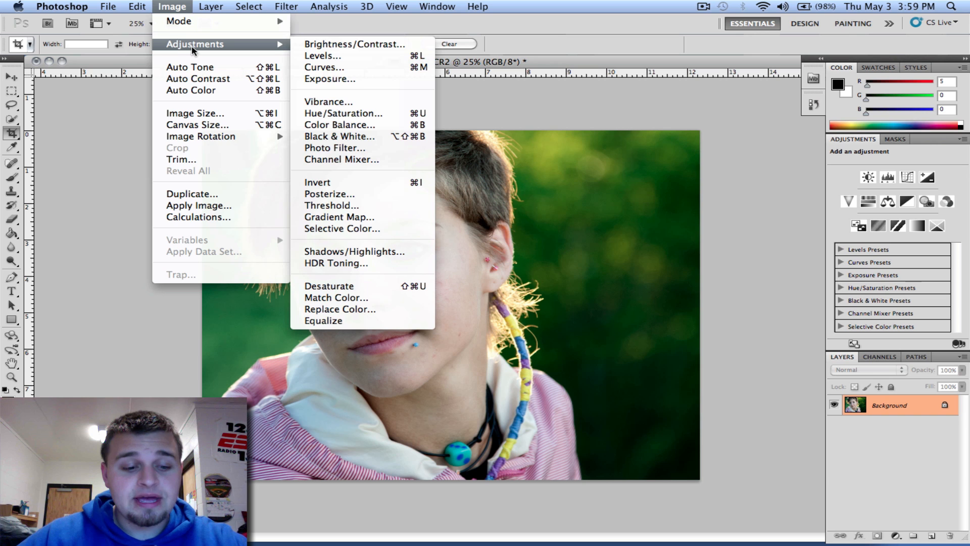
pyautogui.click(337, 112)
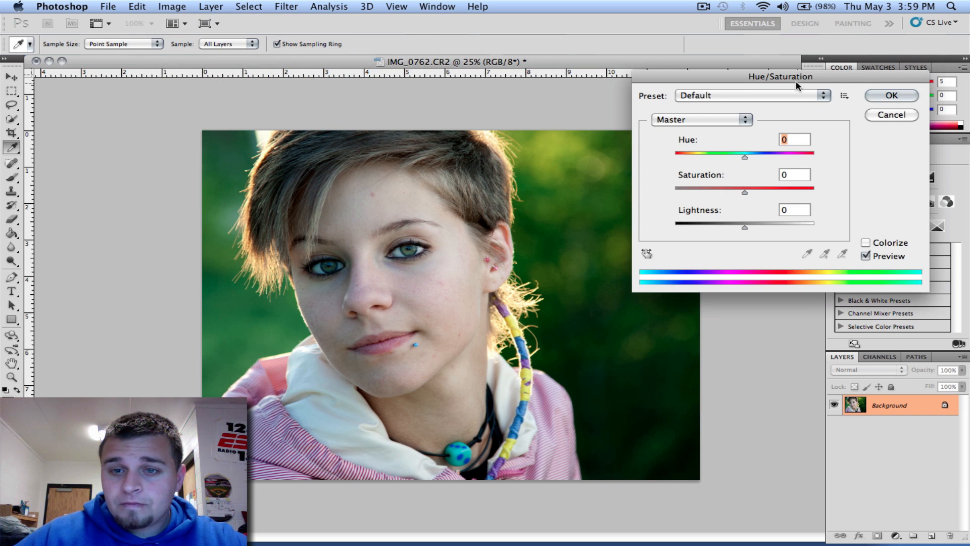
pyautogui.moveTo(800, 87); pyautogui.dragTo(797, 78)
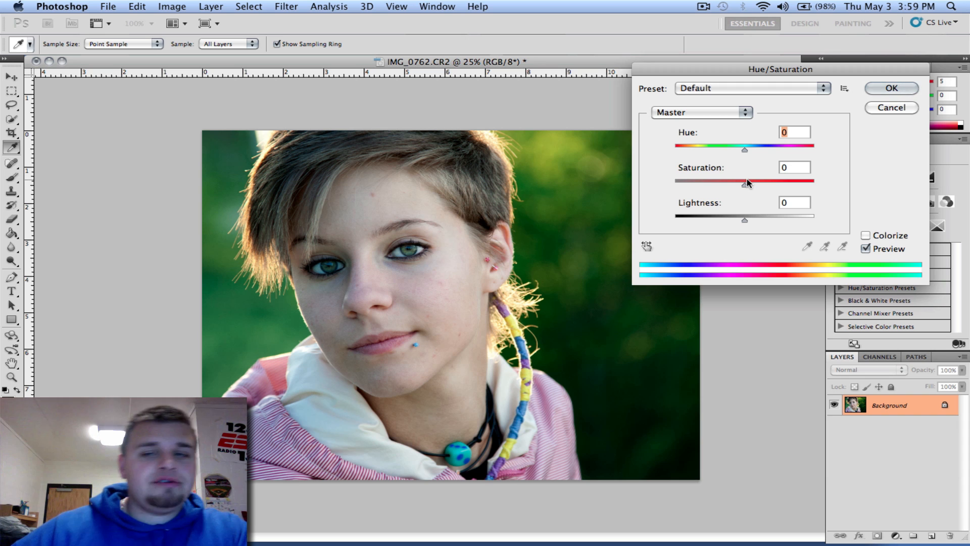
pyautogui.moveTo(744, 184); pyautogui.dragTo(716, 191)
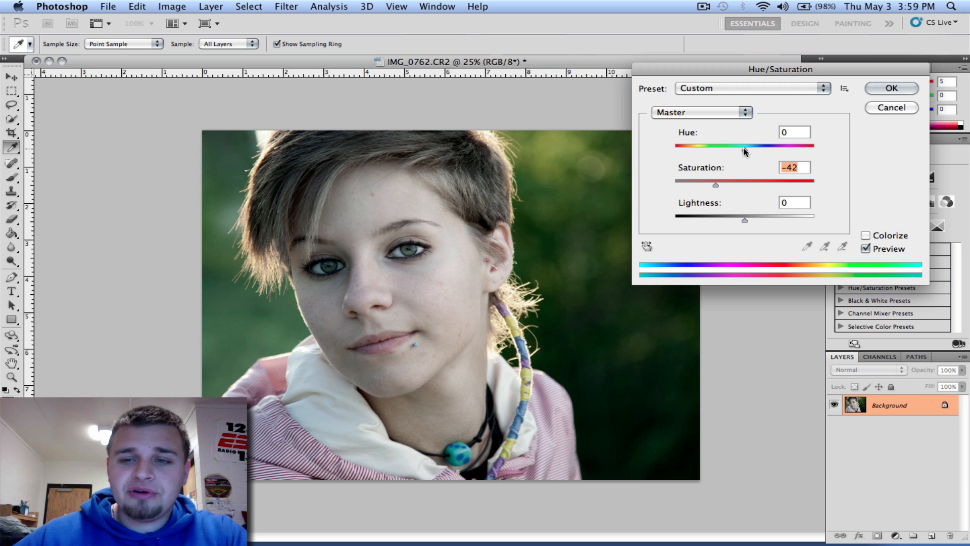
pyautogui.moveTo(744, 150); pyautogui.dragTo(748, 151)
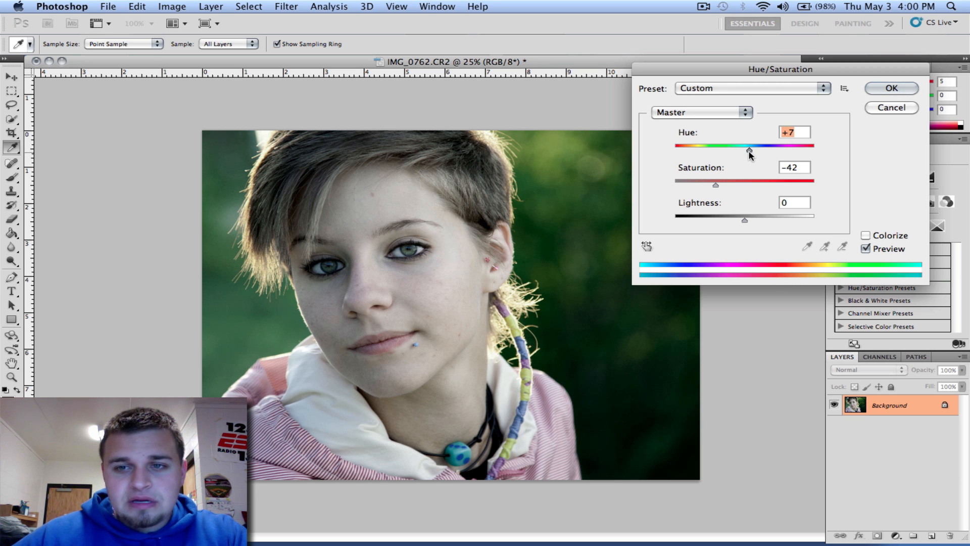
pyautogui.click(885, 90)
pyautogui.press('c')
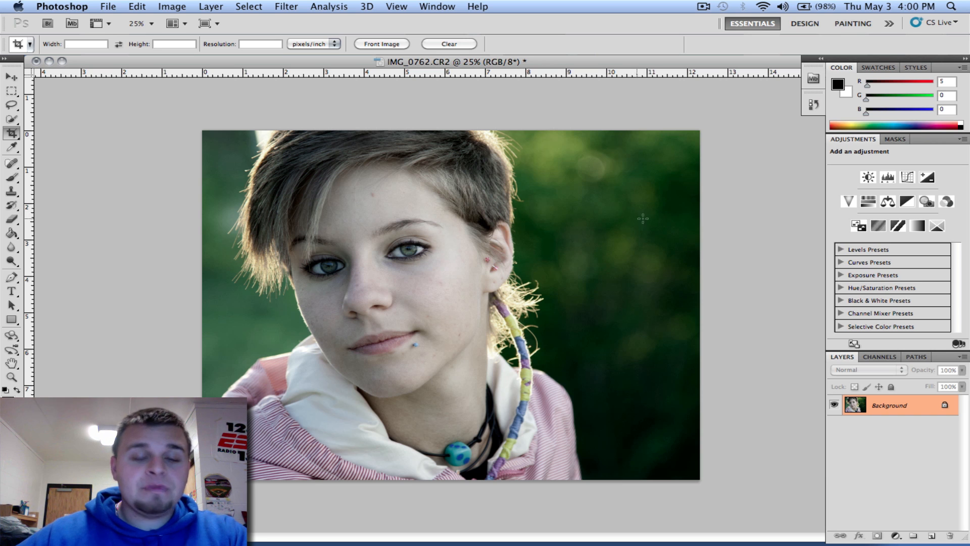
pyautogui.click(172, 7)
pyautogui.moveTo(180, 43)
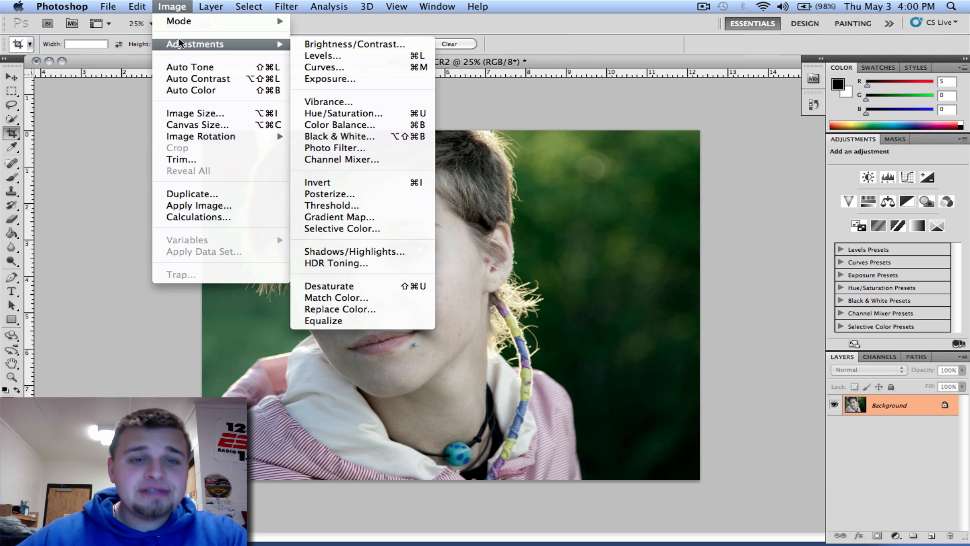
pyautogui.click(365, 57)
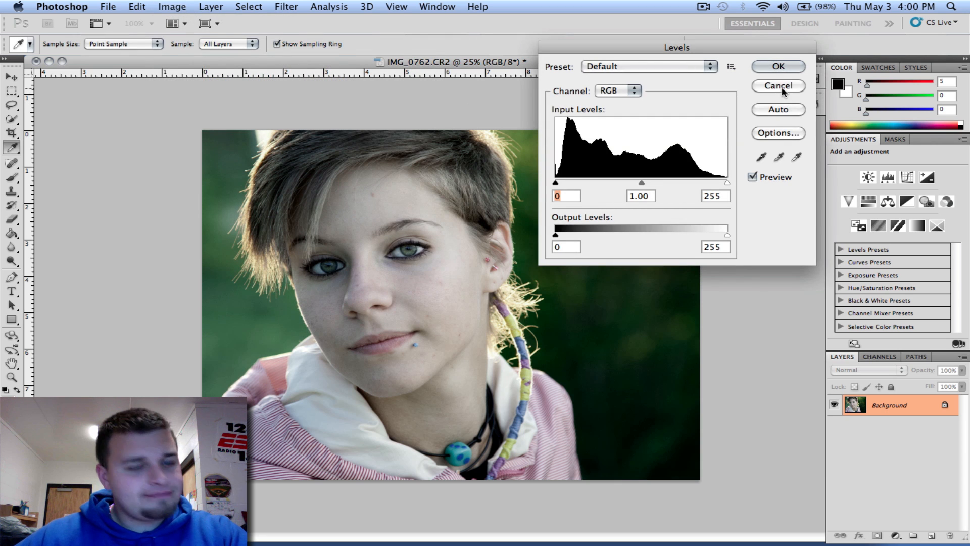
pyautogui.click(778, 86)
# Step: Start a Curves adjustment and add RGB curve points at input levels 216, 128 and about 32
pyautogui.click(171, 6)
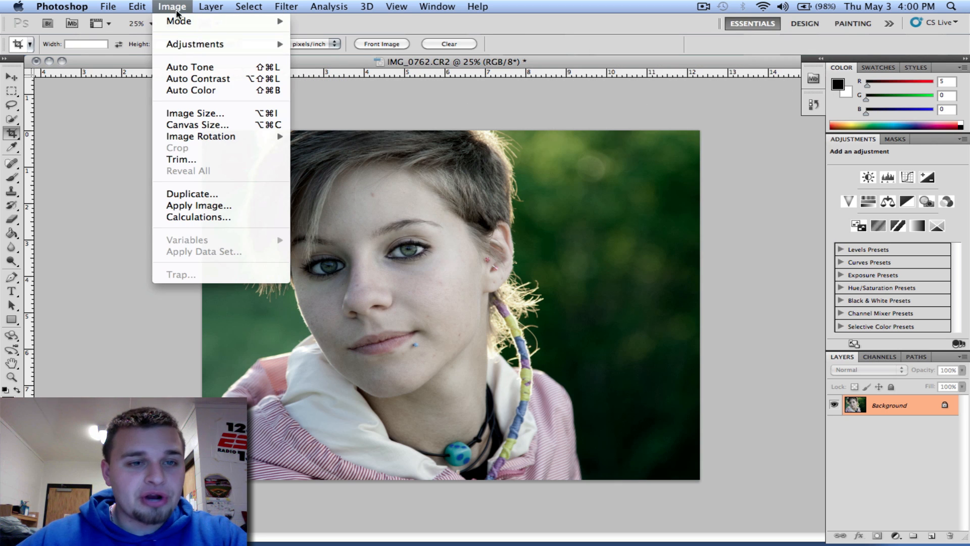
pyautogui.moveTo(214, 49)
pyautogui.click(323, 67)
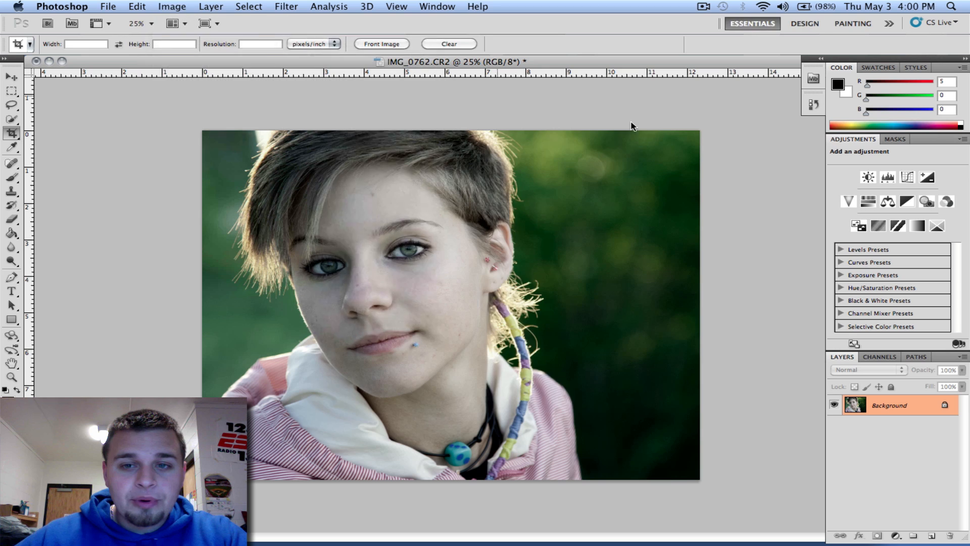
pyautogui.moveTo(541, 121); pyautogui.dragTo(609, 71)
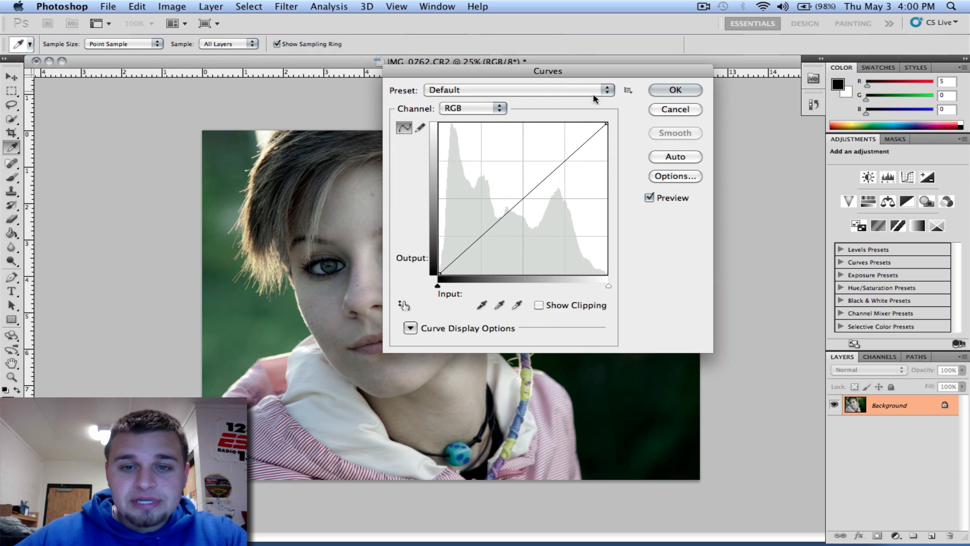
pyautogui.click(581, 146)
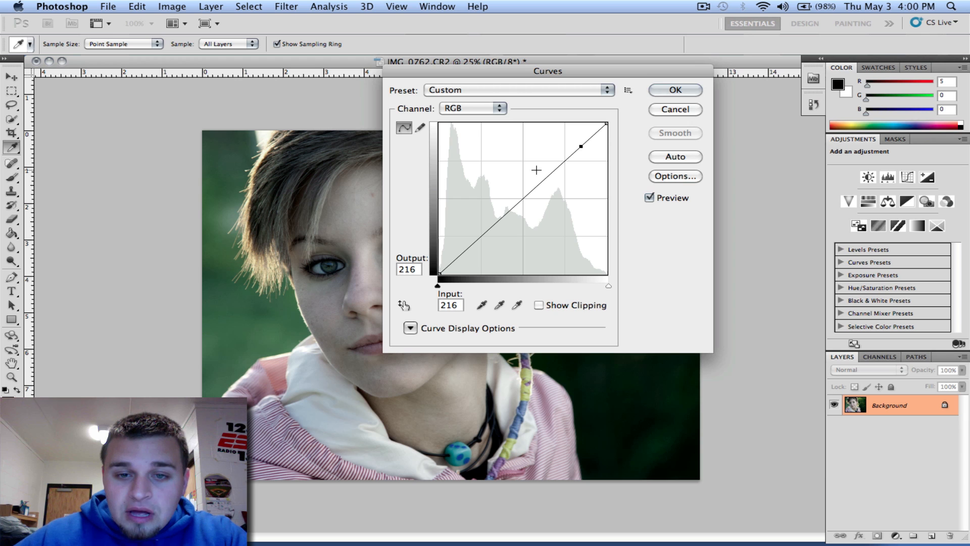
pyautogui.click(522, 199)
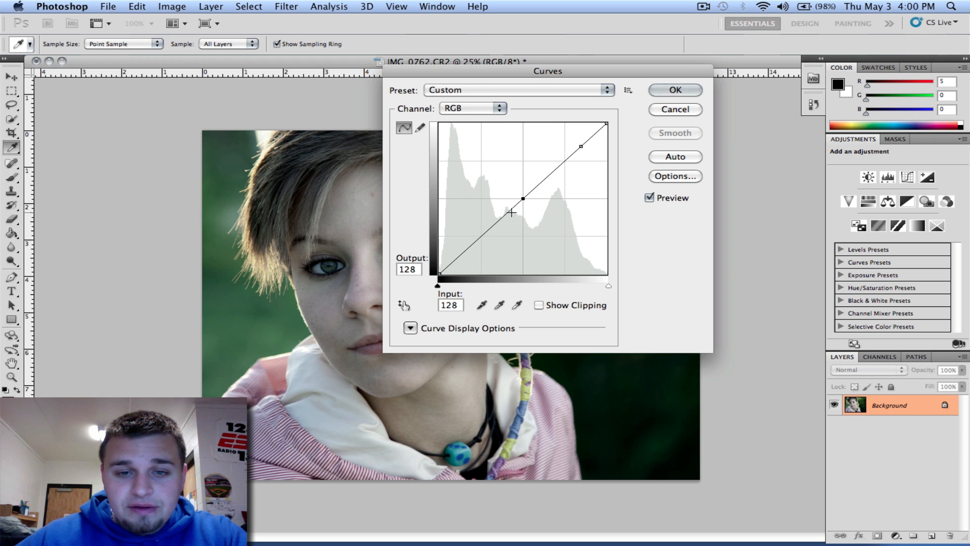
pyautogui.click(460, 254)
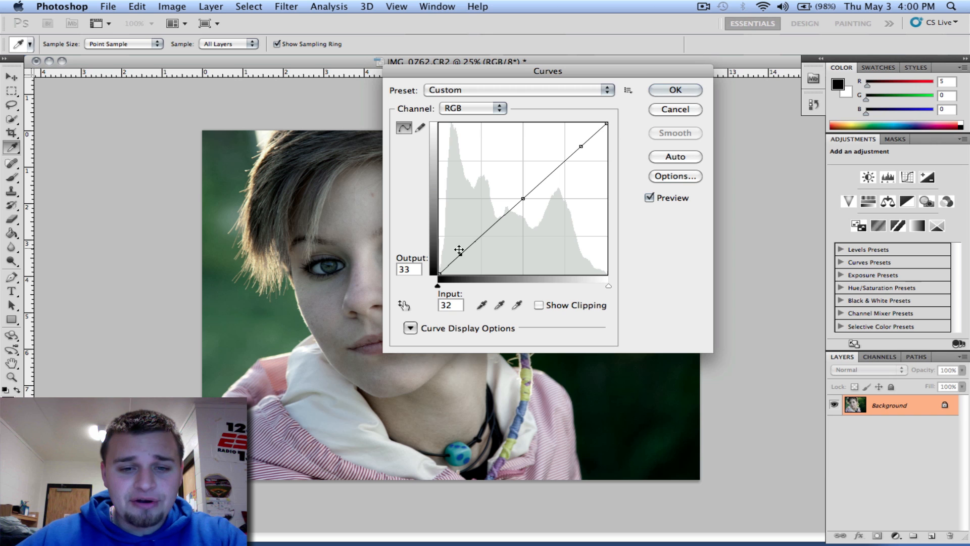
# Step: Deepen the shadows by setting the lowest added curve point to input 36 and output 23
pyautogui.moveTo(460, 255); pyautogui.dragTo(463, 257)
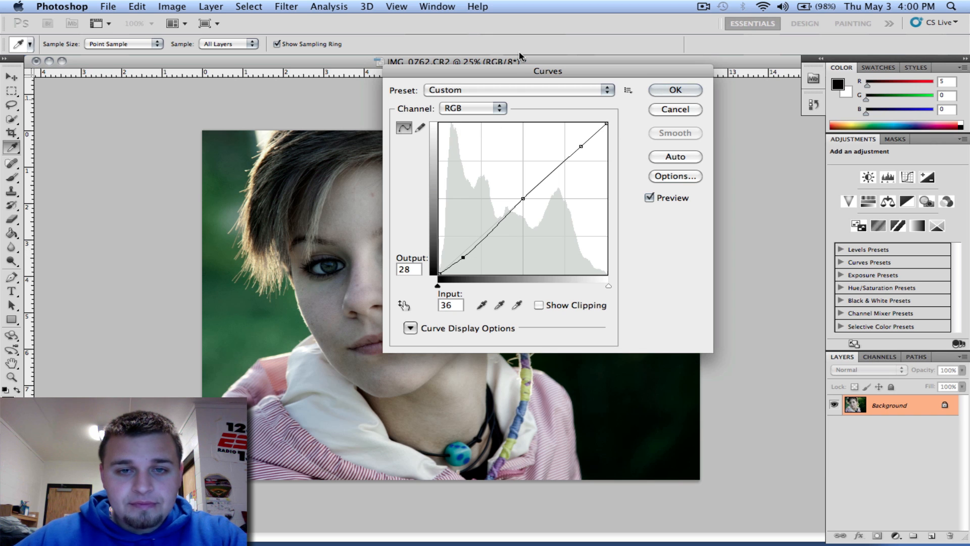
pyautogui.moveTo(521, 71); pyautogui.dragTo(687, 74)
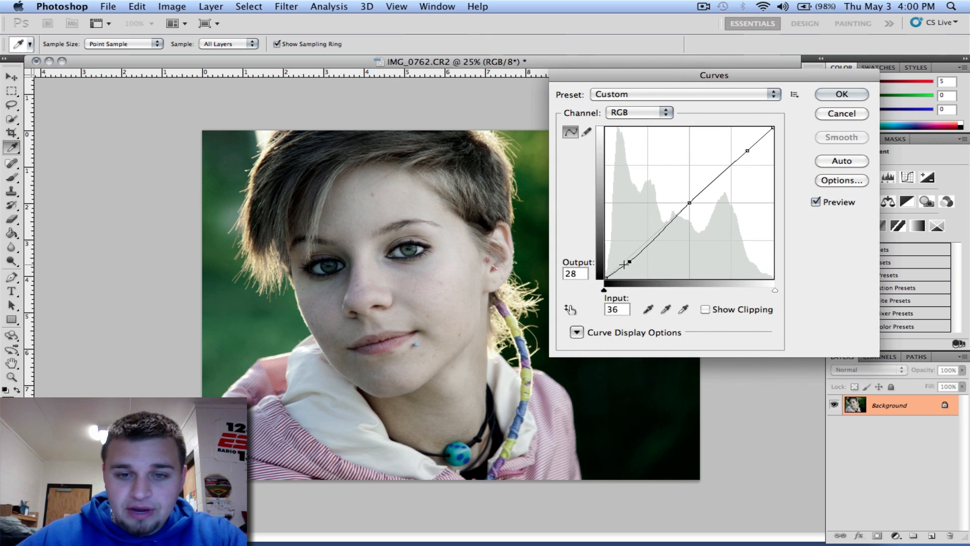
pyautogui.moveTo(629, 261)
pyautogui.mouseDown()
pyautogui.moveTo(627, 253)
pyautogui.moveTo(628, 265)
pyautogui.mouseUp()
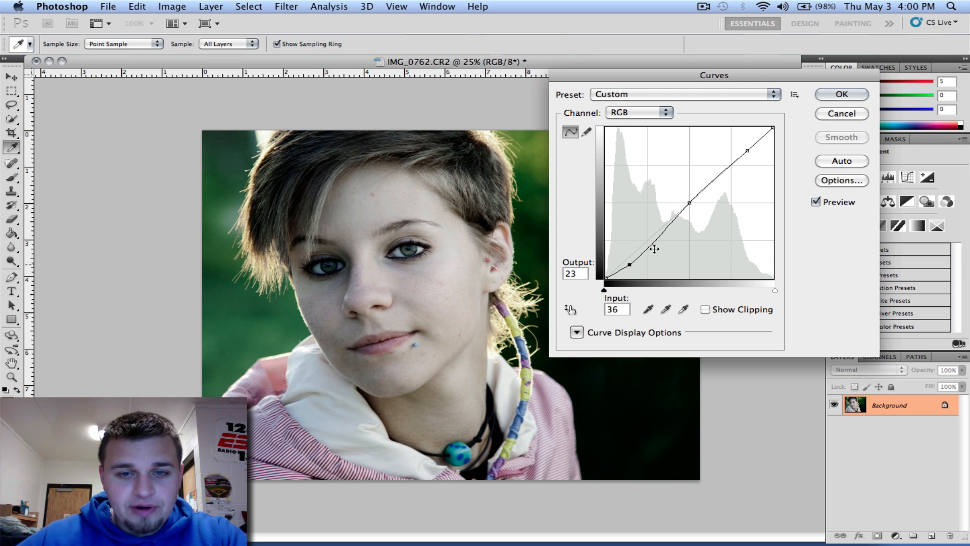
# Step: Set the midtone curve point to input 139, output 109 and the highlight point to input 204, output 217, and apply the curve
pyautogui.click(688, 202)
pyautogui.moveTo(689, 202); pyautogui.dragTo(690, 204)
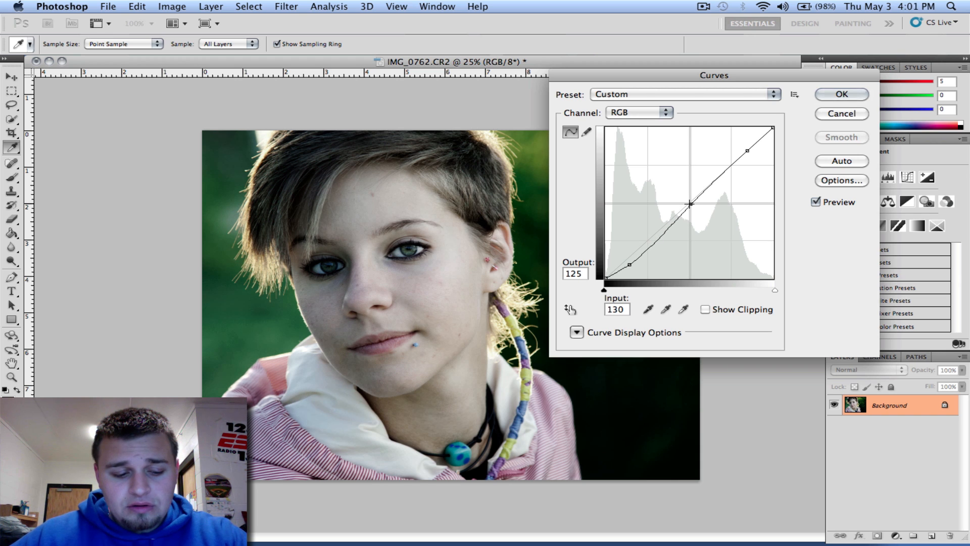
pyautogui.moveTo(690, 204); pyautogui.dragTo(697, 214)
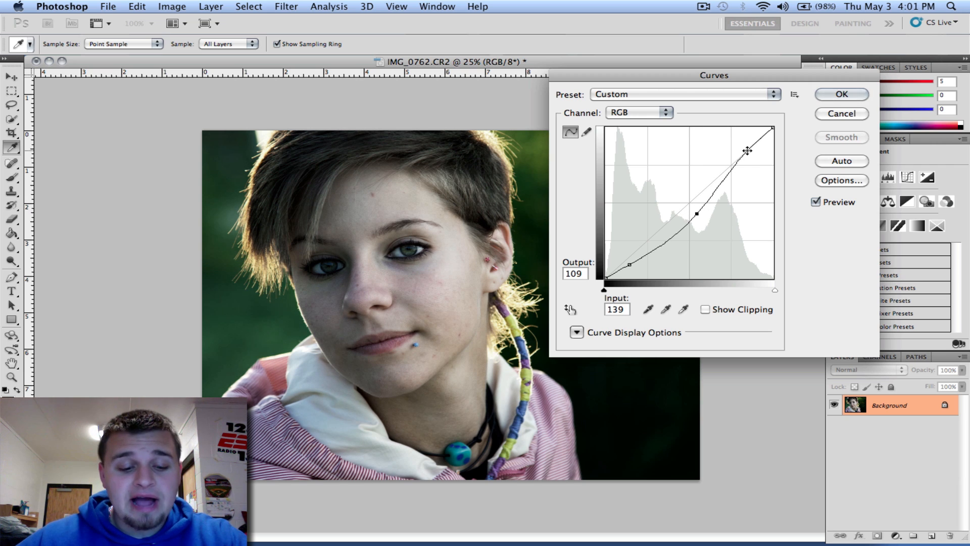
pyautogui.moveTo(747, 150)
pyautogui.mouseDown()
pyautogui.moveTo(733, 138)
pyautogui.moveTo(738, 150)
pyautogui.mouseUp()
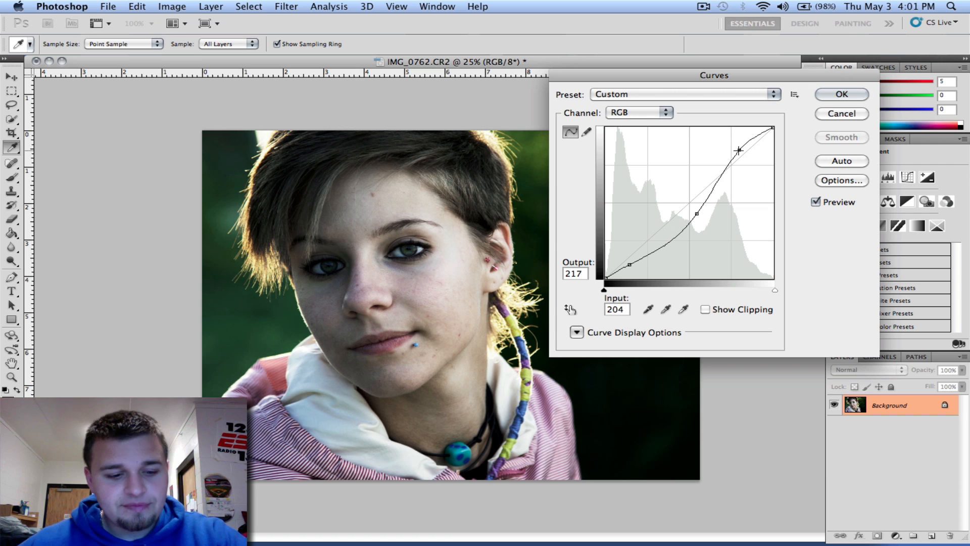
pyautogui.click(842, 95)
pyautogui.press('c')
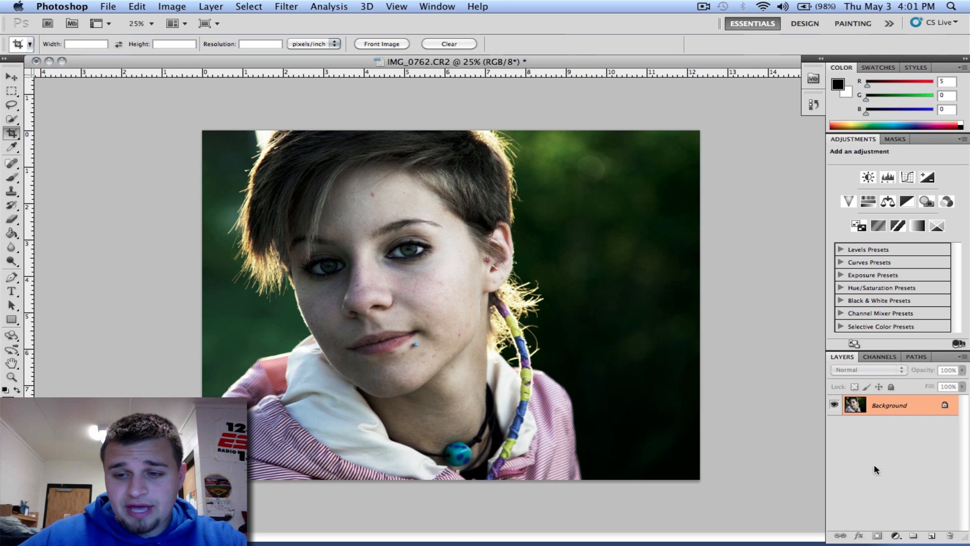
# Step: Duplicate the Background layer
pyautogui.rightClick(909, 467)
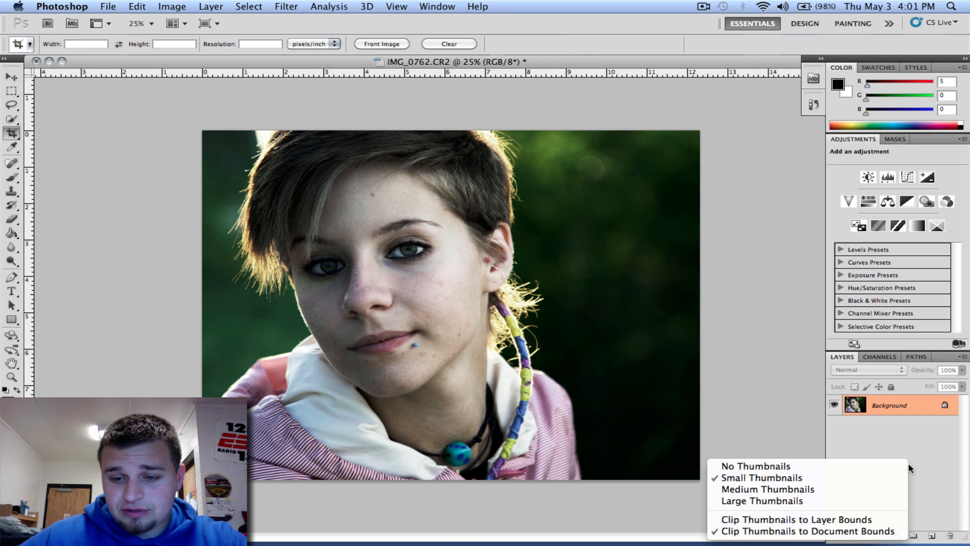
pyautogui.click(913, 408)
pyautogui.moveTo(913, 409); pyautogui.dragTo(932, 535)
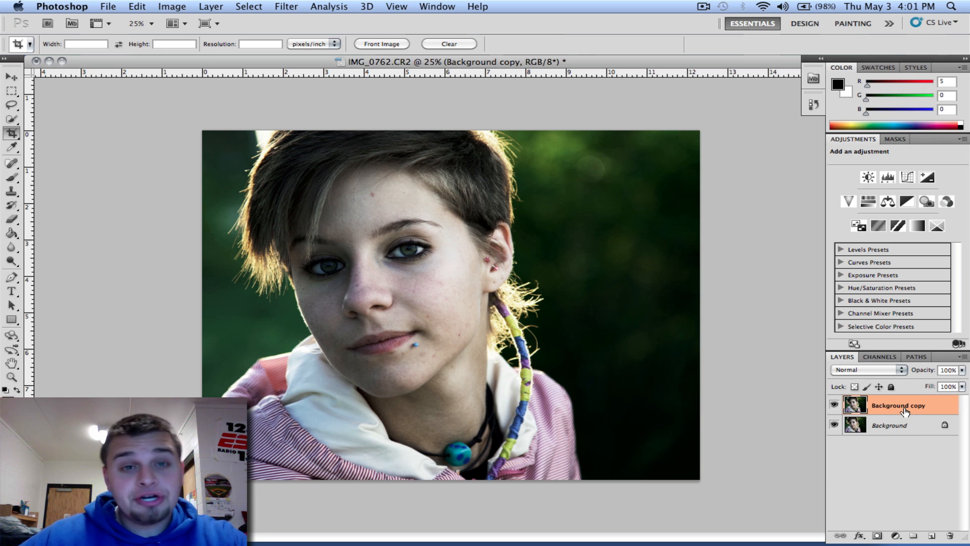
# Step: Apply a High Pass filter with a 34.8 pixel radius to the Background copy layer, checking the skin and eye detail in the preview
pyautogui.click(287, 6)
pyautogui.moveTo(318, 267)
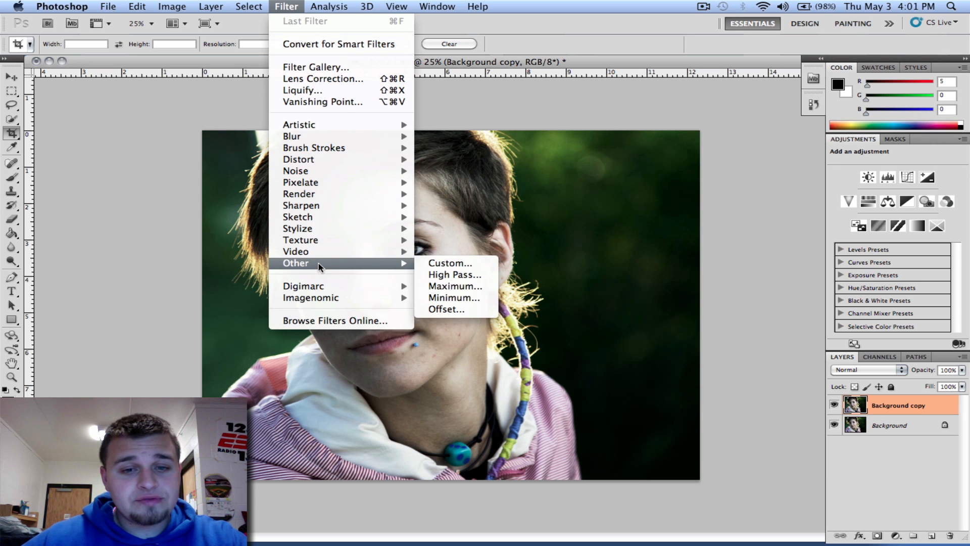
pyautogui.click(447, 275)
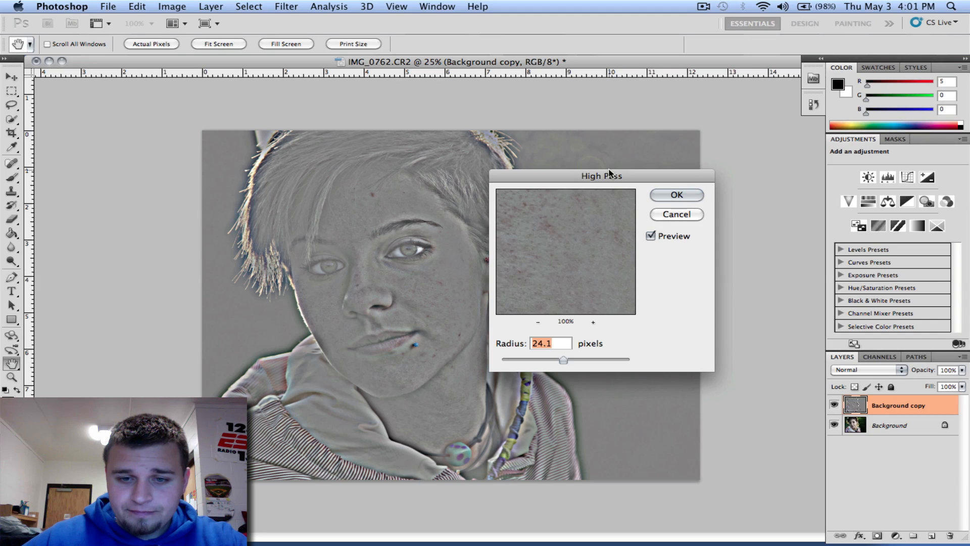
pyautogui.moveTo(606, 176); pyautogui.dragTo(747, 117)
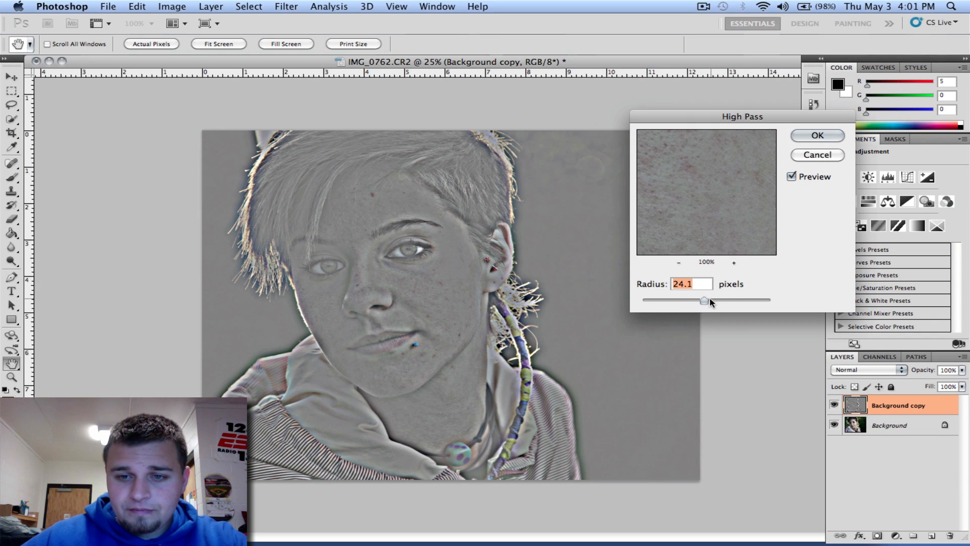
pyautogui.moveTo(707, 298); pyautogui.dragTo(711, 299)
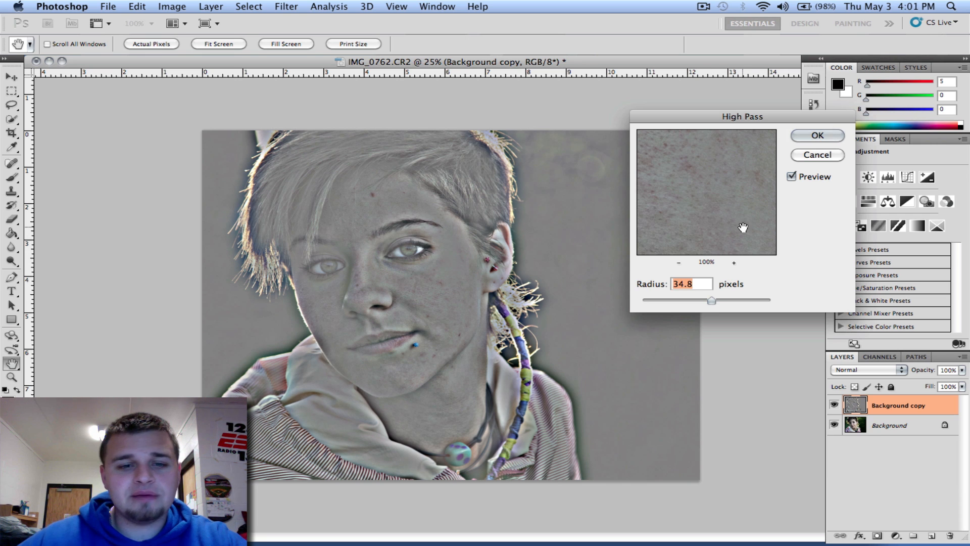
pyautogui.moveTo(684, 165); pyautogui.dragTo(758, 234)
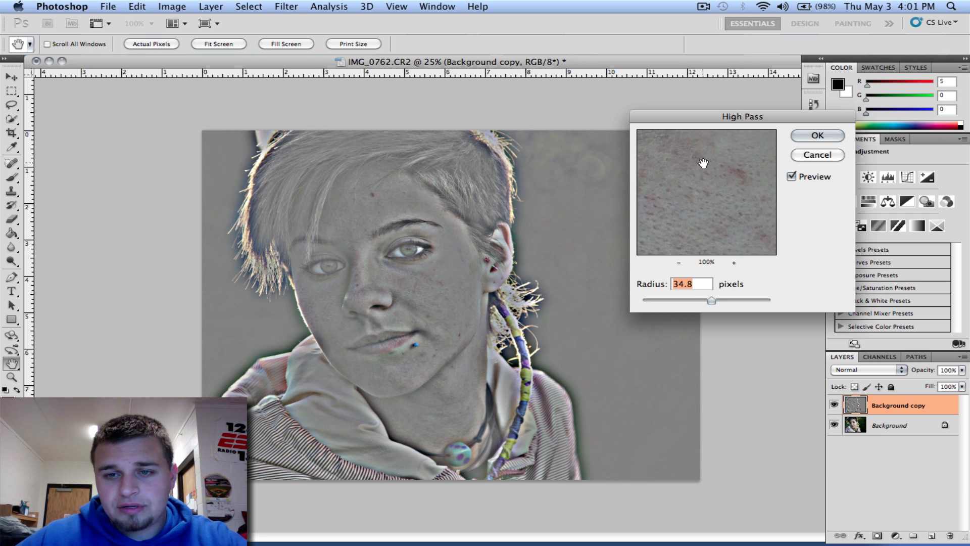
pyautogui.moveTo(704, 162); pyautogui.dragTo(746, 234)
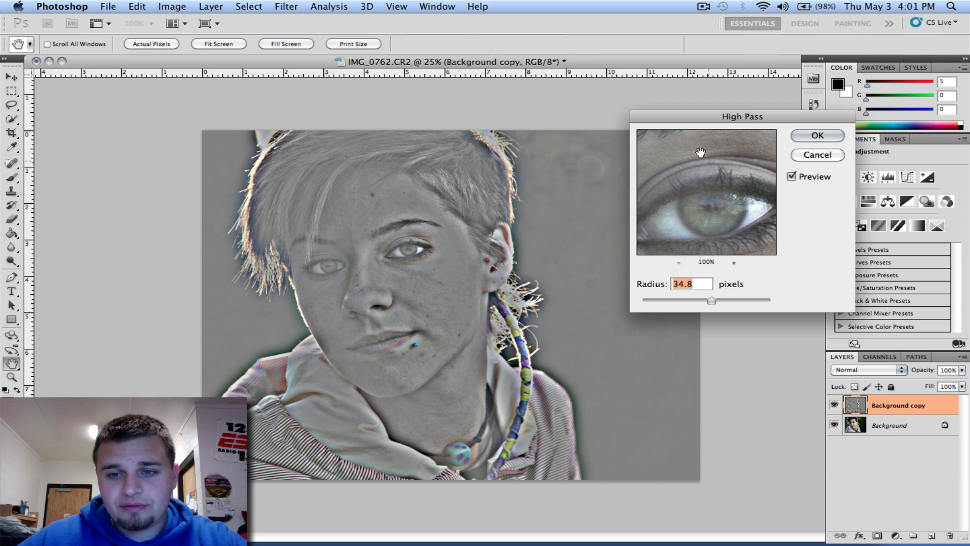
pyautogui.click(817, 135)
pyautogui.press('c')
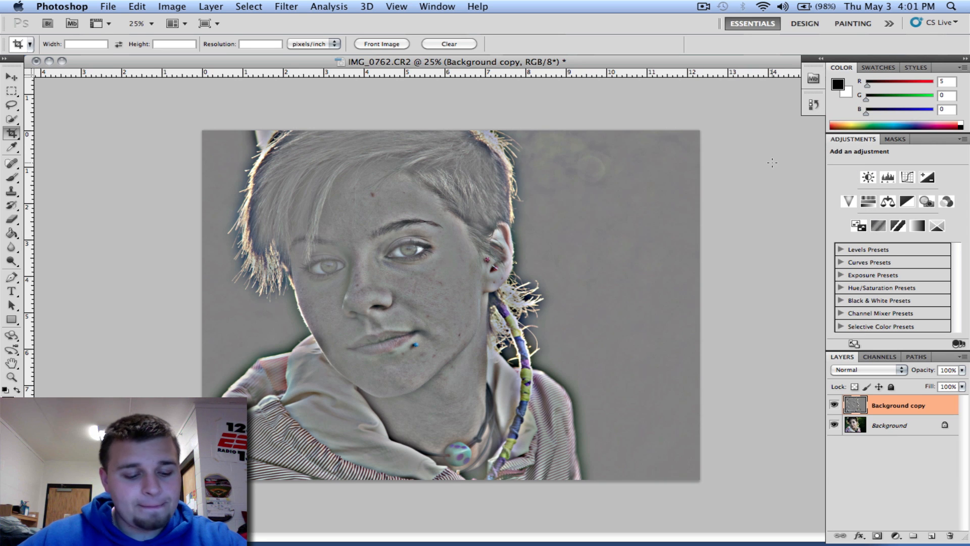
# Step: Set the Background copy layer's blend mode to Overlay and its opacity to 51%
pyautogui.click(853, 373)
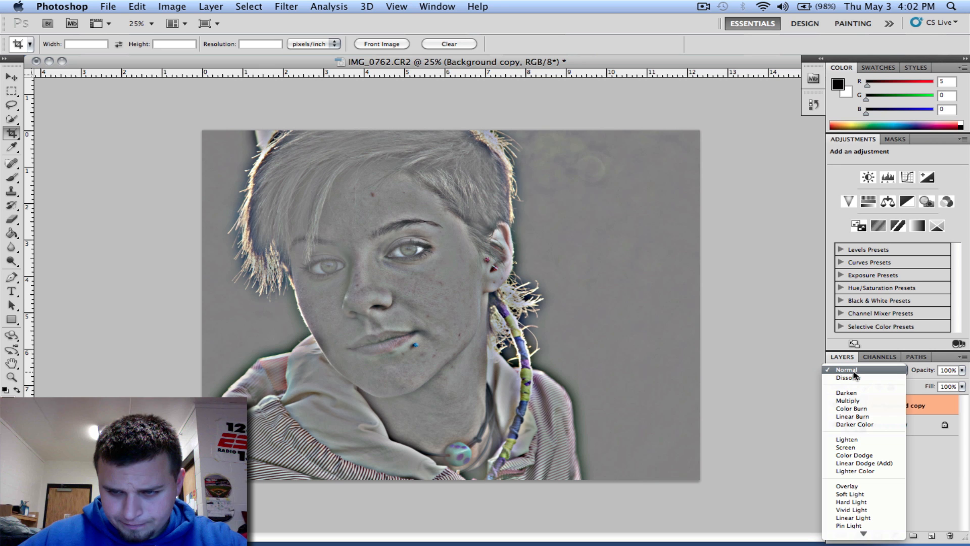
pyautogui.click(849, 485)
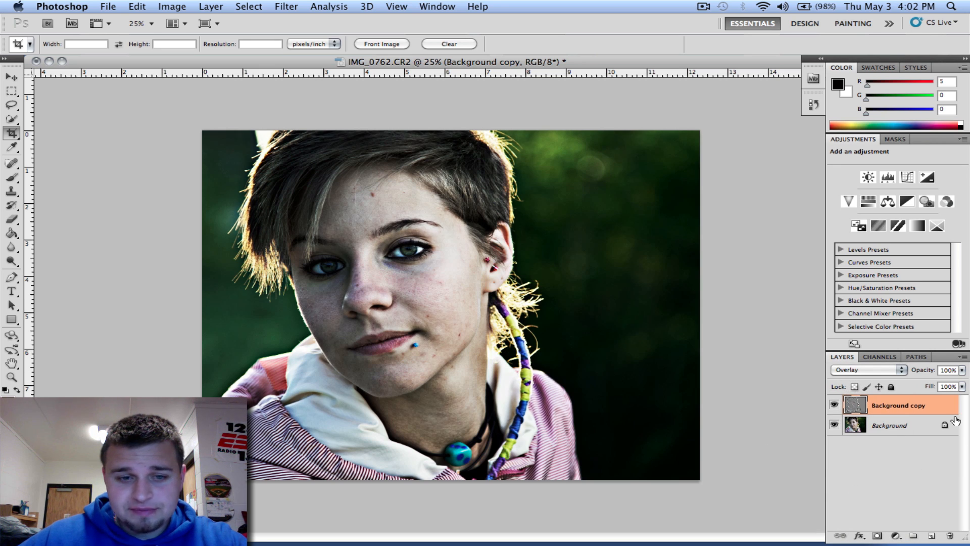
pyautogui.click(963, 370)
pyautogui.moveTo(955, 384); pyautogui.dragTo(931, 385)
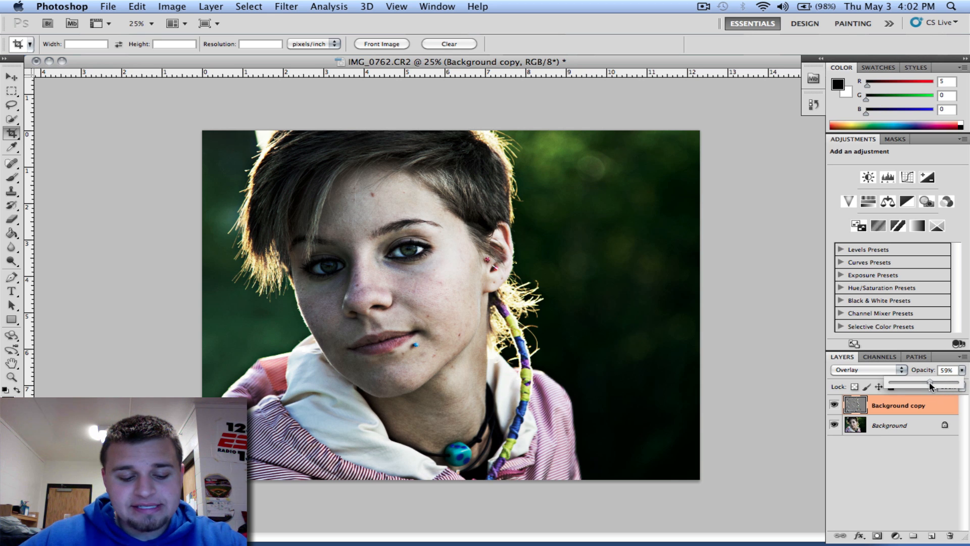
pyautogui.moveTo(931, 386); pyautogui.dragTo(929, 387)
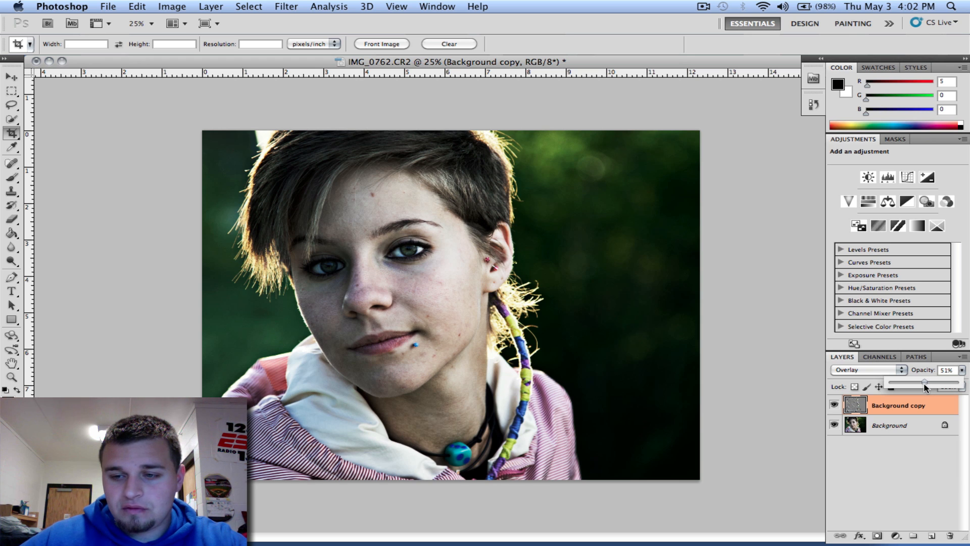
# Step: Merge the Background copy layer down into the Background layer
pyautogui.click(931, 452)
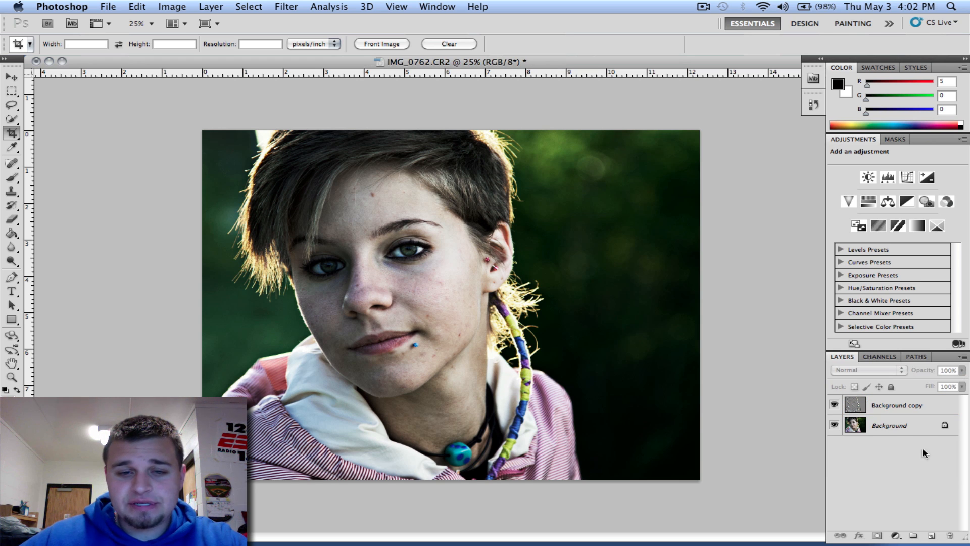
pyautogui.click(927, 413)
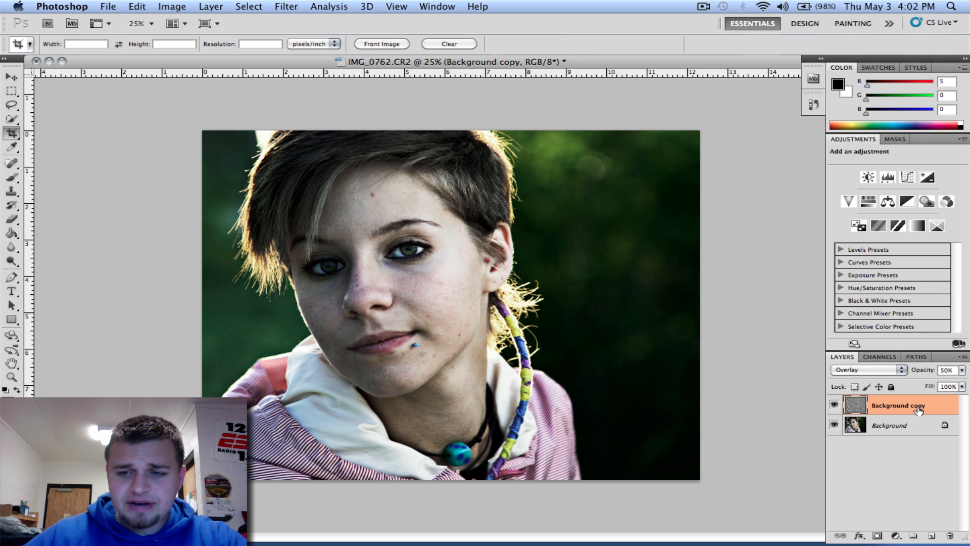
pyautogui.rightClick(919, 410)
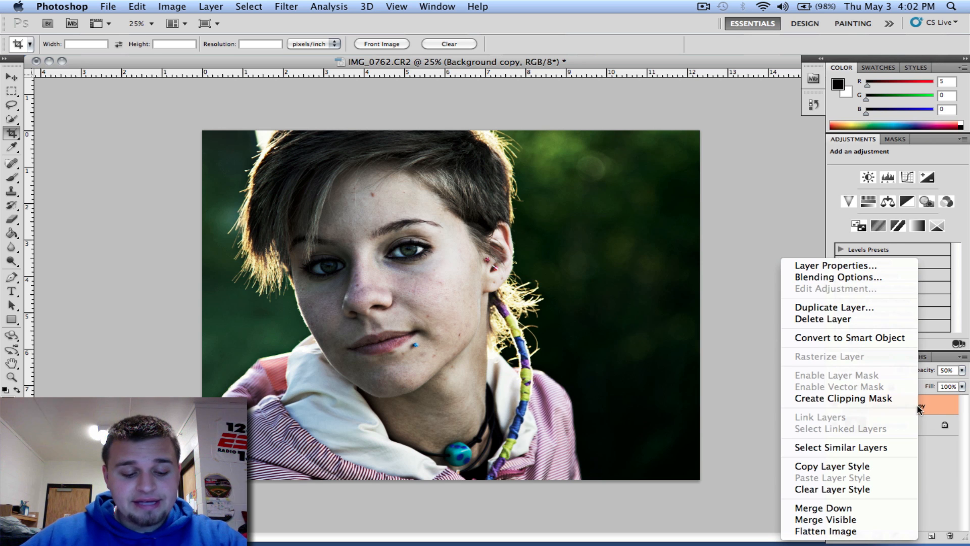
pyautogui.click(850, 511)
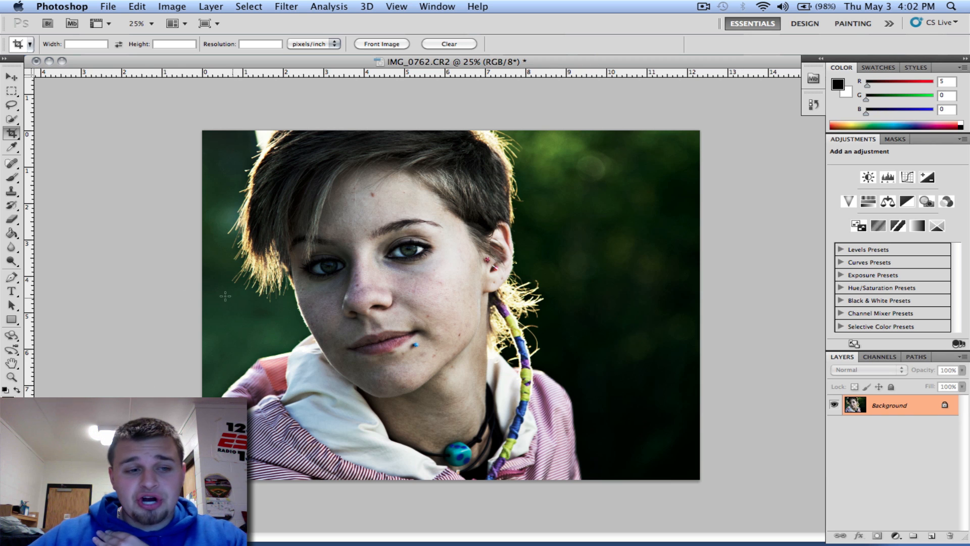
# Step: Brighten the white and iris of the more brightly lit eye with the Dodge tool, using the Midtones range and 50% exposure
pyautogui.click(16, 265)
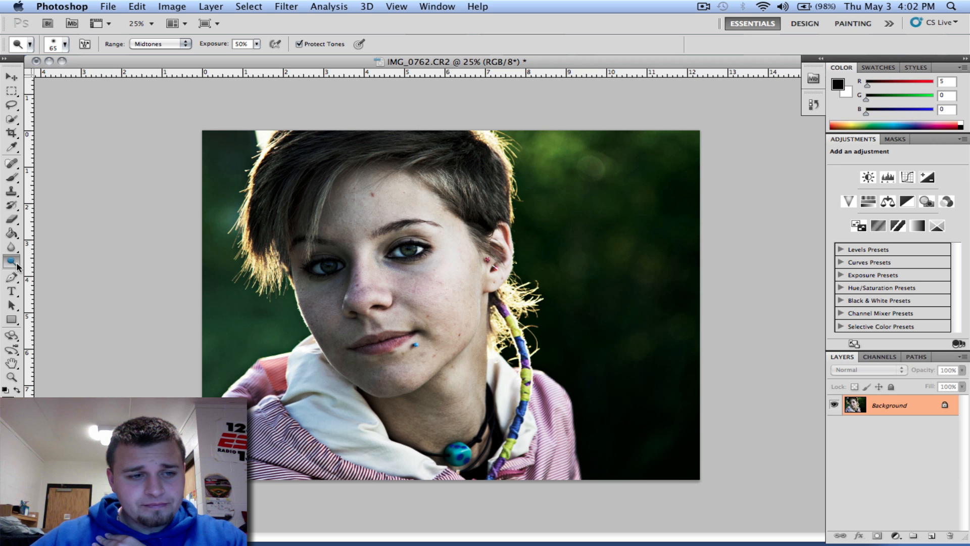
pyautogui.moveTo(14, 266); pyautogui.dragTo(49, 266)
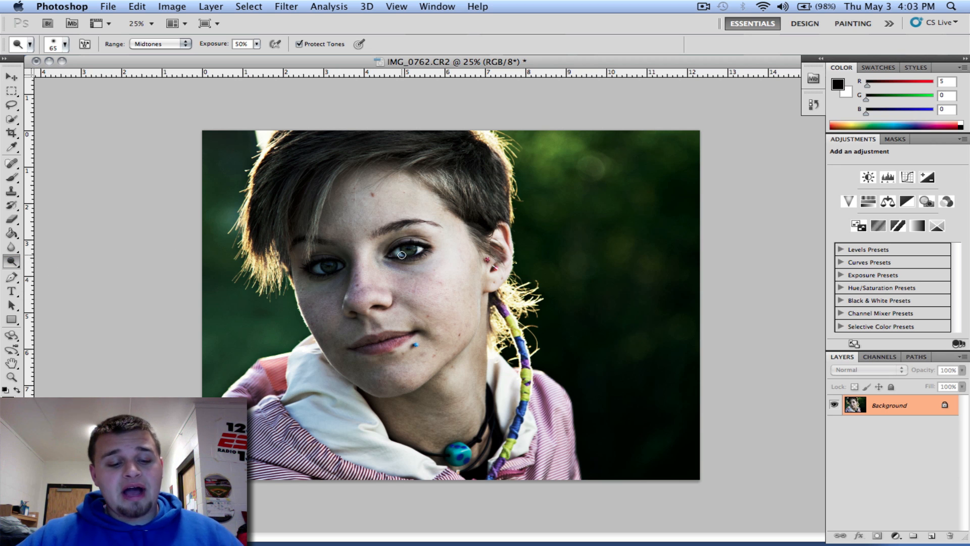
pyautogui.scroll(5, 401, 254)
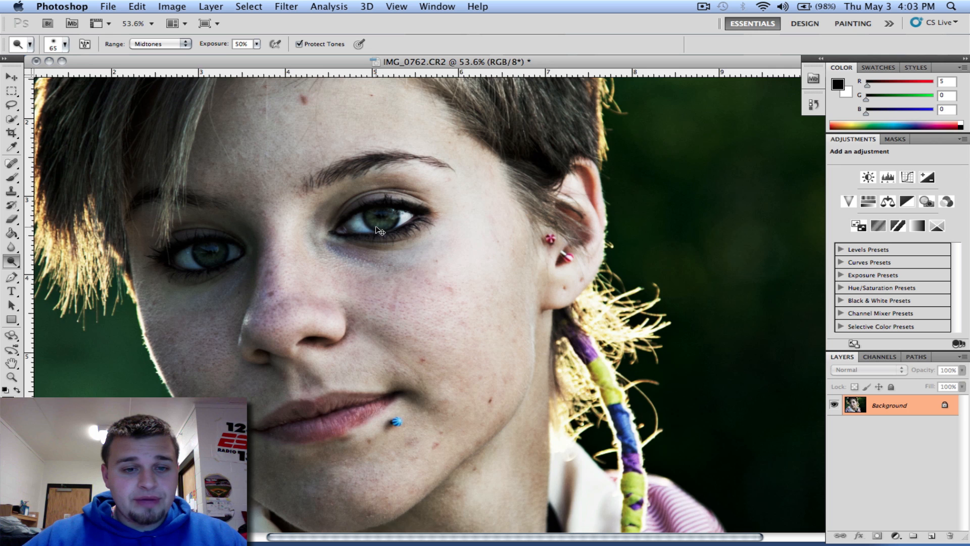
pyautogui.scroll(3, 380, 231)
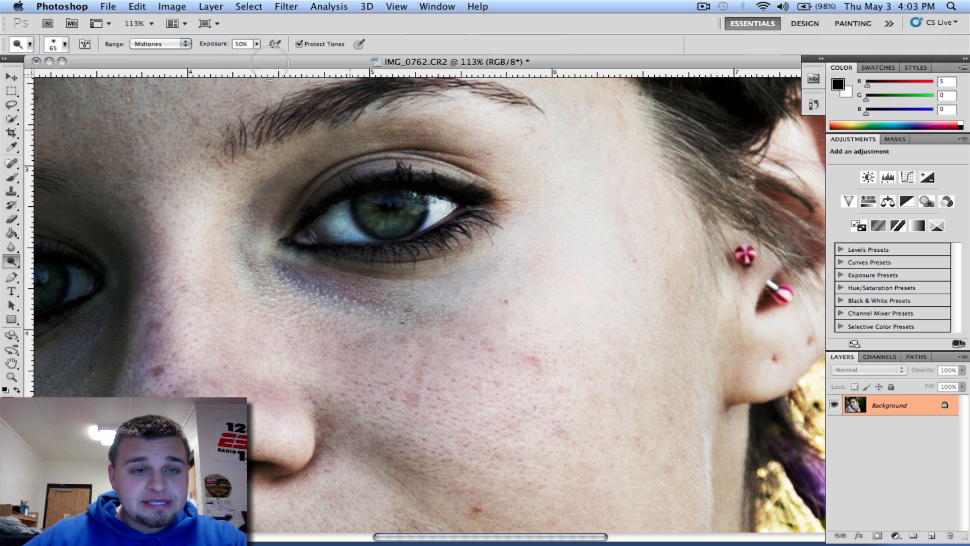
pyautogui.click(171, 44)
pyautogui.click(171, 43)
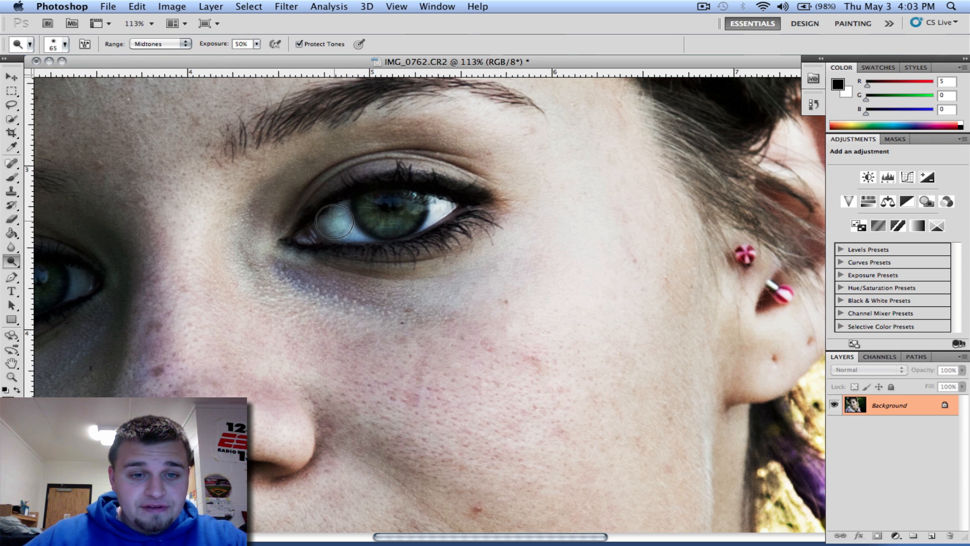
pyautogui.moveTo(333, 221)
pyautogui.mouseDown()
pyautogui.moveTo(429, 214)
pyautogui.moveTo(399, 207)
pyautogui.moveTo(330, 218)
pyautogui.moveTo(429, 210)
pyautogui.moveTo(369, 212)
pyautogui.mouseUp()
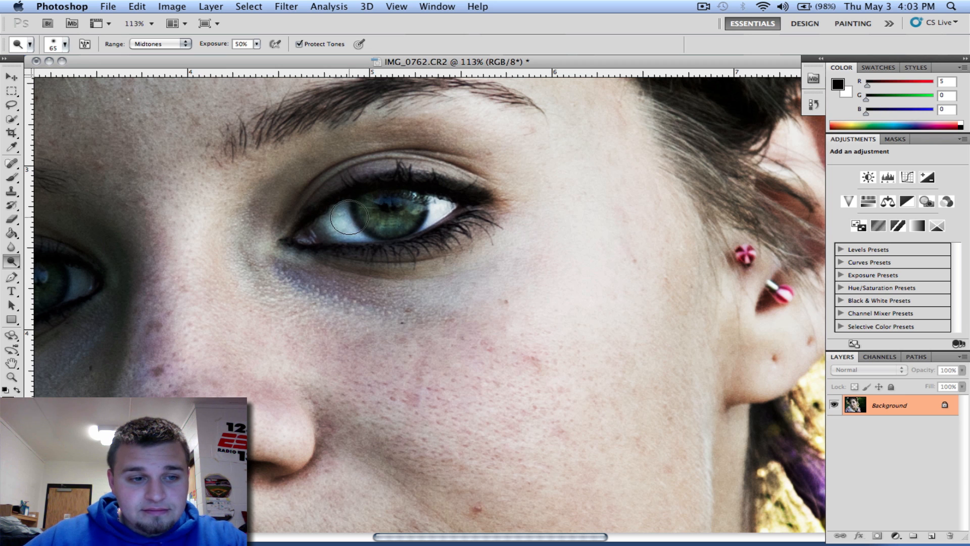
# Step: Set the Dodge tool's exposure to 58% and brighten the iris and white of the shadowed eye beneath the hair
pyautogui.moveTo(398, 539); pyautogui.dragTo(381, 537)
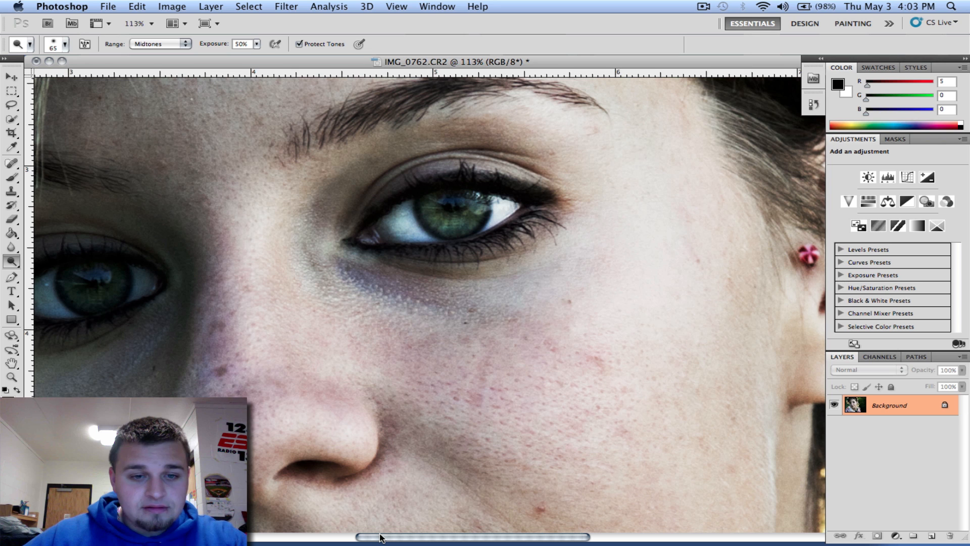
pyautogui.press('super+z')
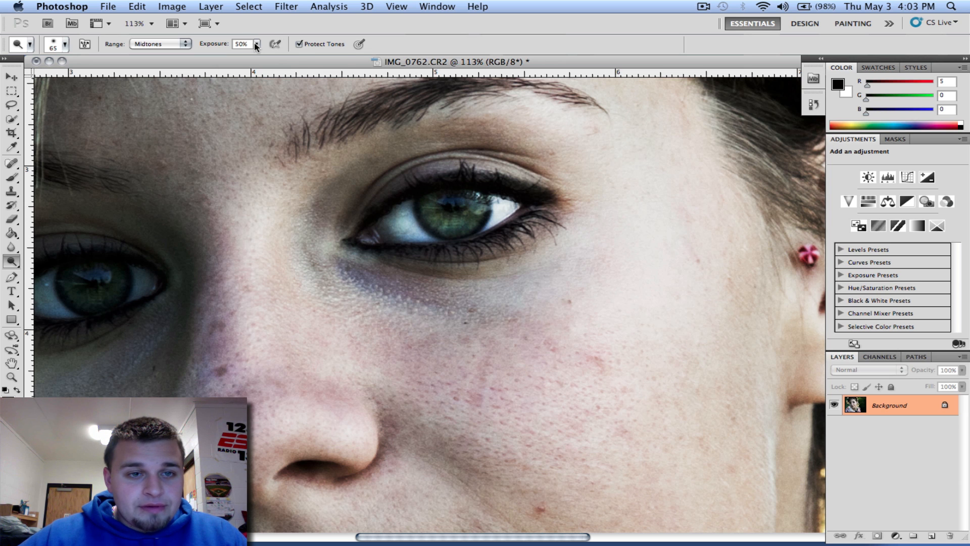
pyautogui.click(257, 44)
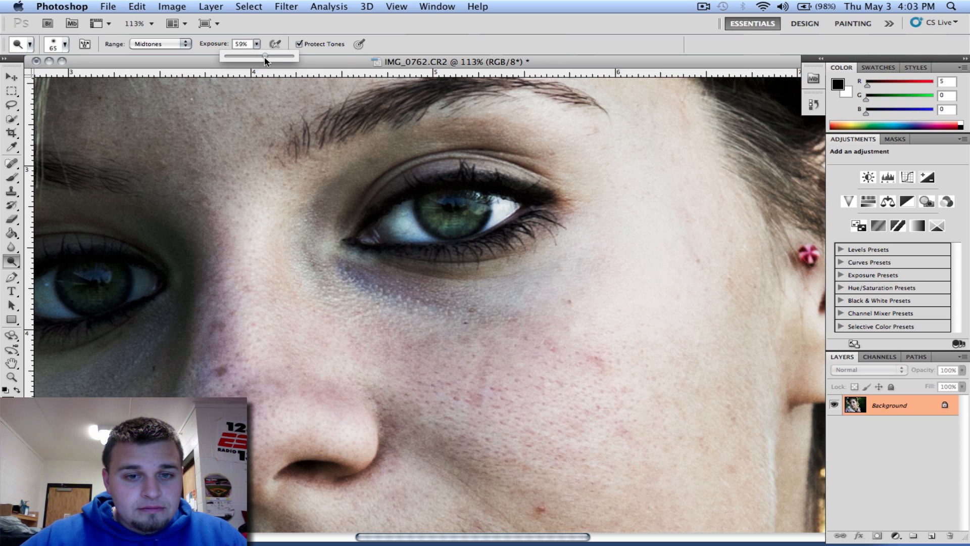
pyautogui.moveTo(268, 59); pyautogui.dragTo(261, 54)
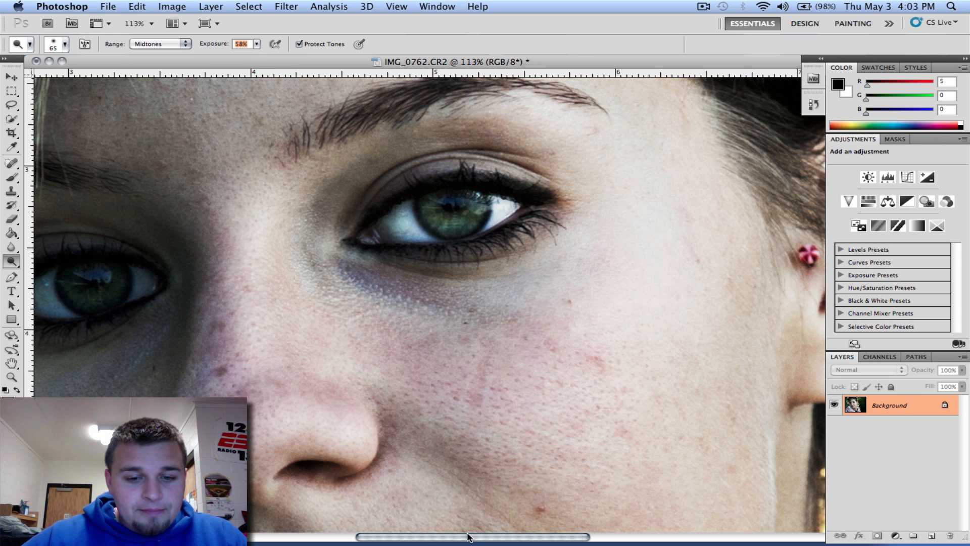
pyautogui.moveTo(468, 536); pyautogui.dragTo(376, 535)
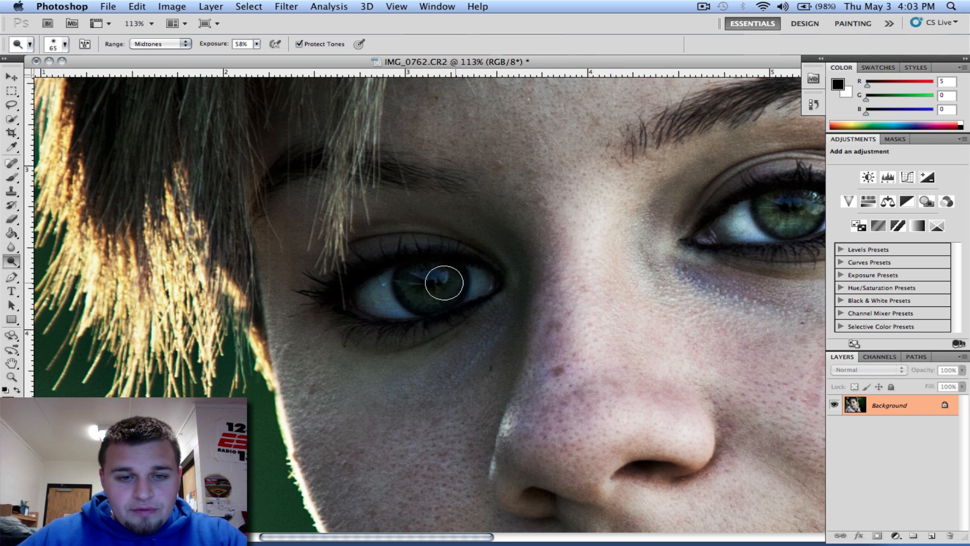
pyautogui.moveTo(444, 283)
pyautogui.mouseDown()
pyautogui.moveTo(375, 297)
pyautogui.moveTo(466, 286)
pyautogui.moveTo(415, 279)
pyautogui.moveTo(383, 292)
pyautogui.mouseUp()
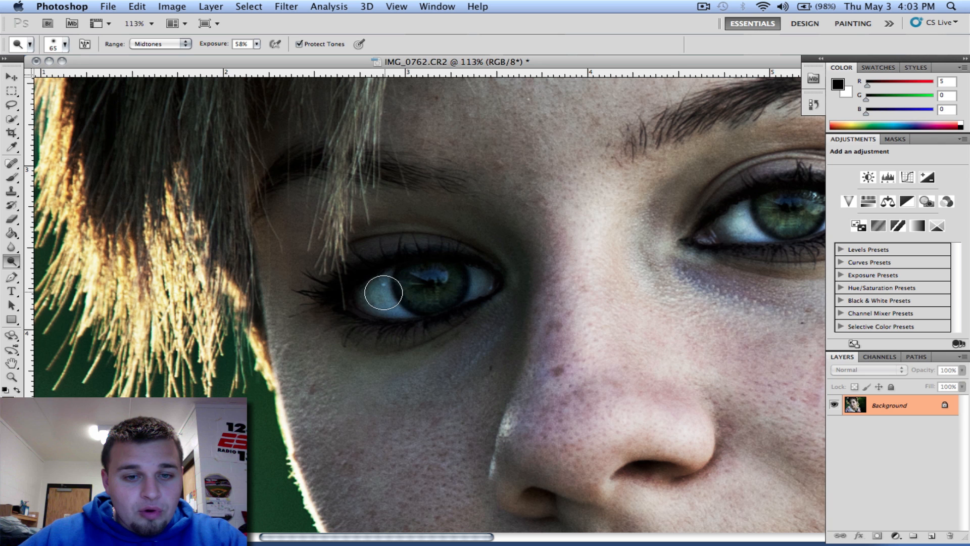
pyautogui.scroll(-2, 508, 346)
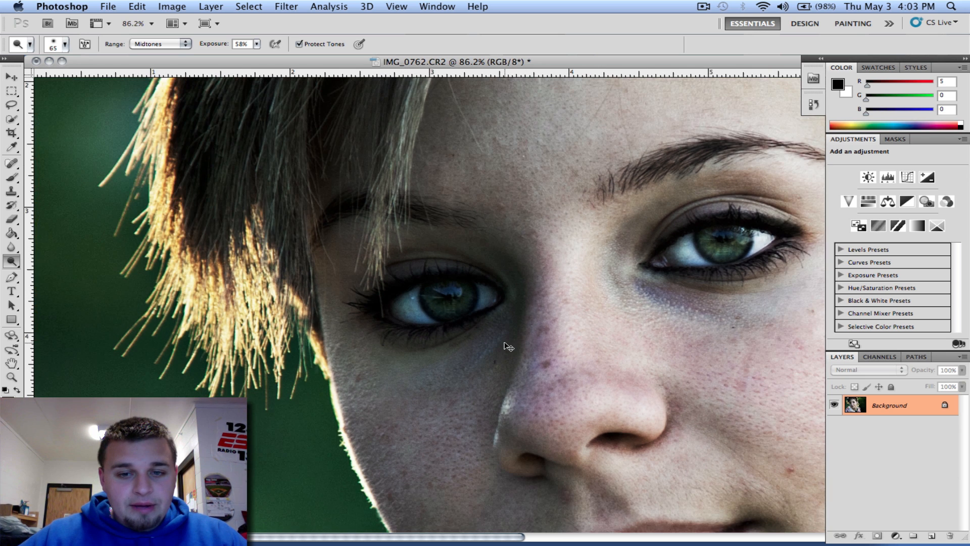
pyautogui.scroll(-3, 486, 353)
pyautogui.scroll(2, 486, 355)
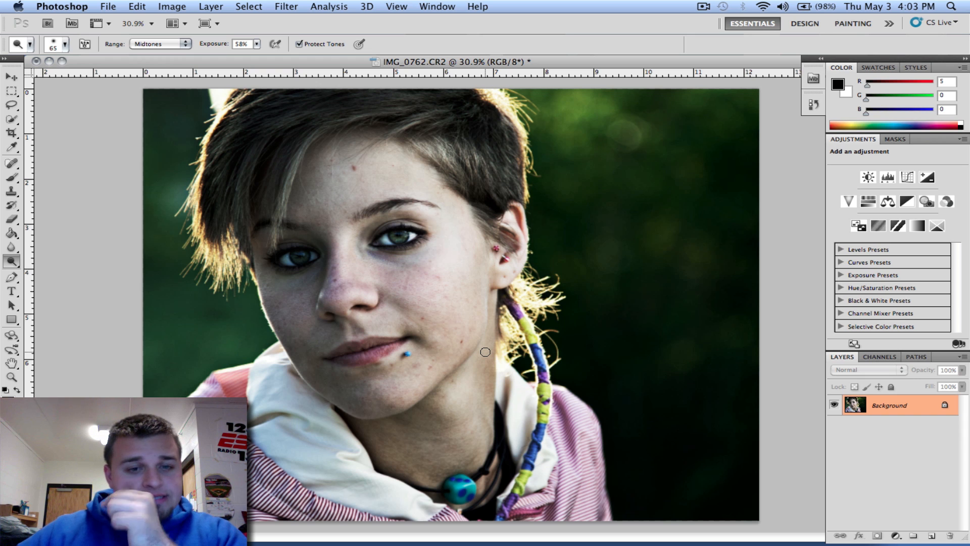
# Step: Switch to the Burn tool and keep its range on Midtones
pyautogui.click(11, 262)
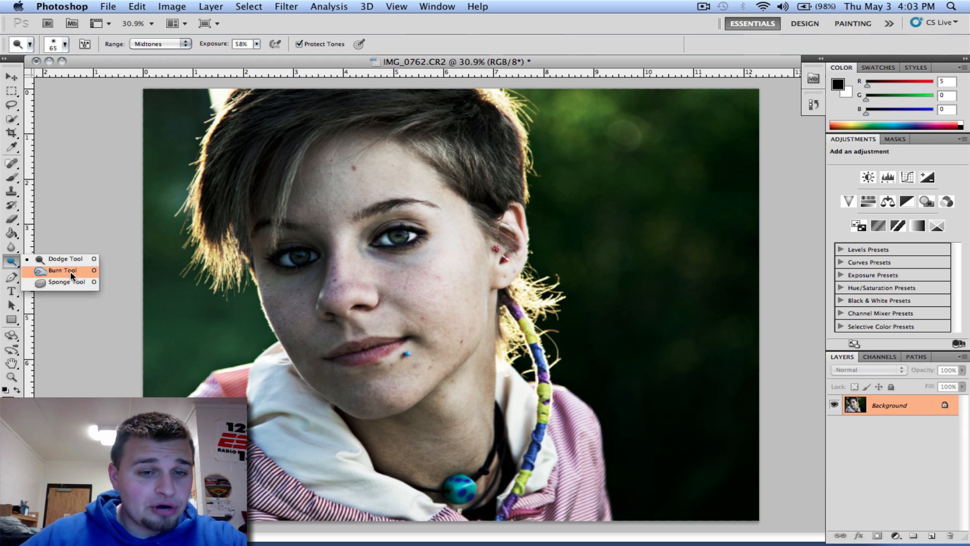
pyautogui.click(63, 270)
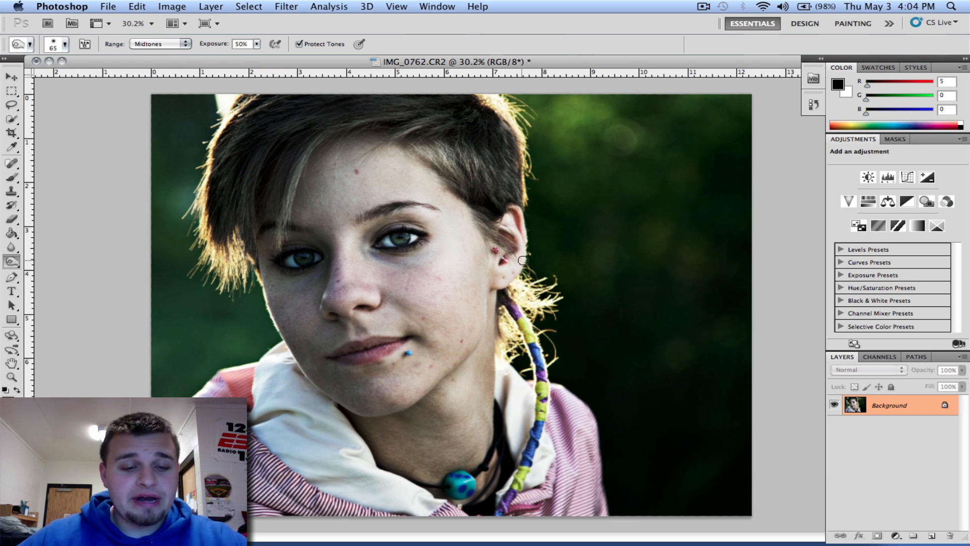
pyautogui.scroll(4, 339, 213)
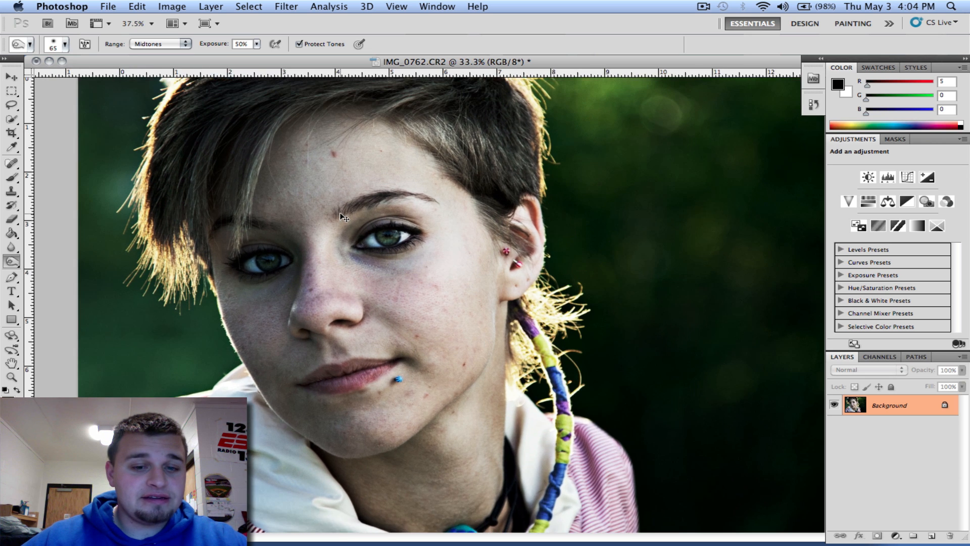
pyautogui.scroll(2, 340, 212)
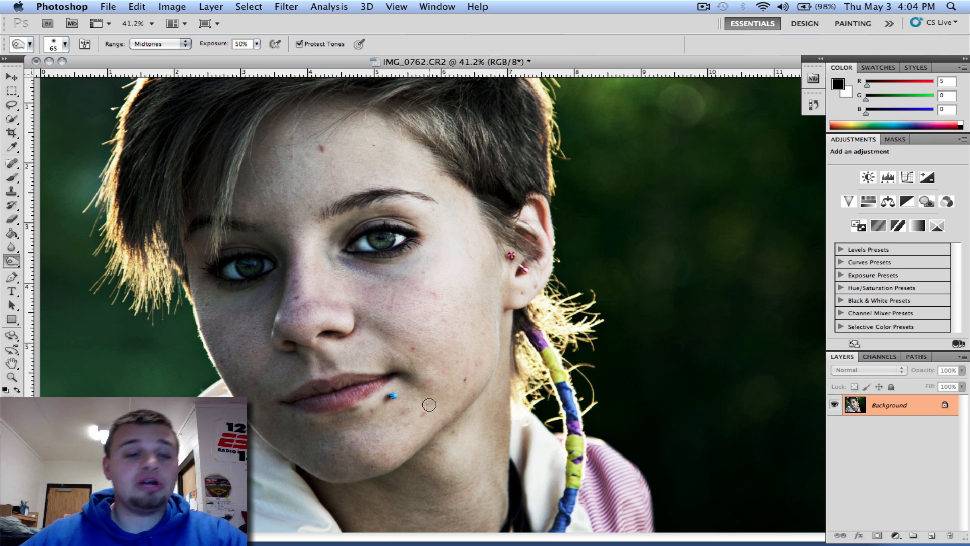
pyautogui.click(141, 47)
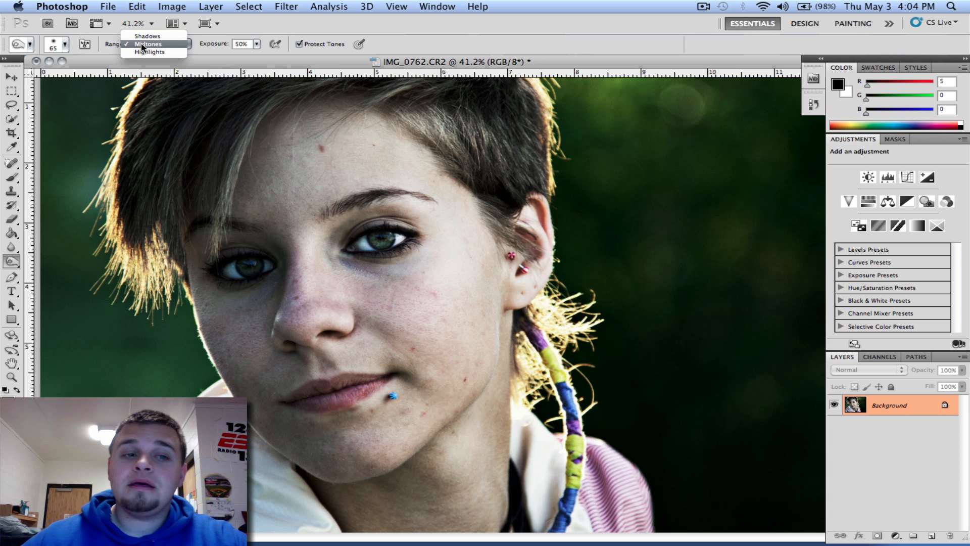
pyautogui.click(143, 44)
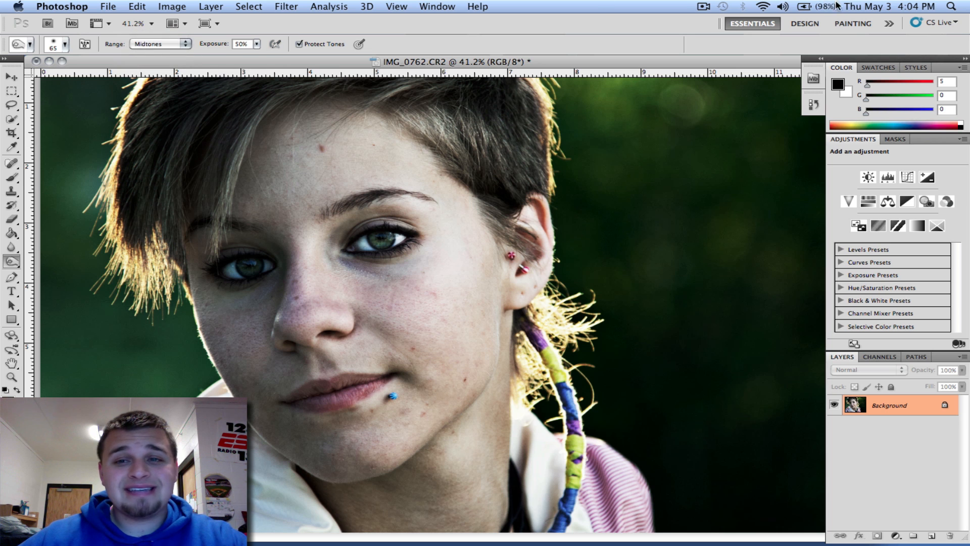
pyautogui.click(702, 6)
pyautogui.click(636, 9)
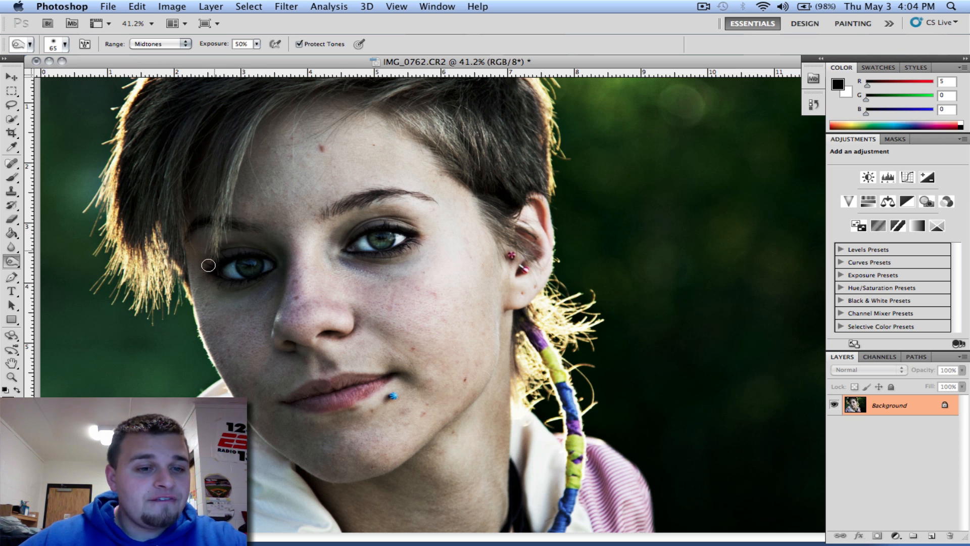
# Step: Examine the eyes, eyebrows, lips and skin up close and in the full portrait for areas that need darkening
pyautogui.scroll(5, 175, 238)
pyautogui.scroll(-5, 163, 191)
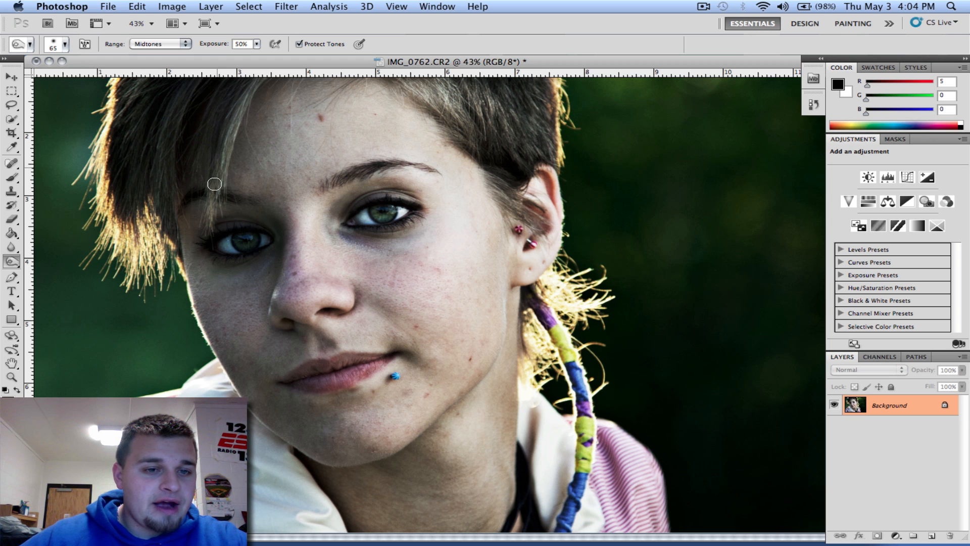
pyautogui.scroll(5, 237, 196)
pyautogui.scroll(-5, 242, 196)
pyautogui.scroll(2, 244, 195)
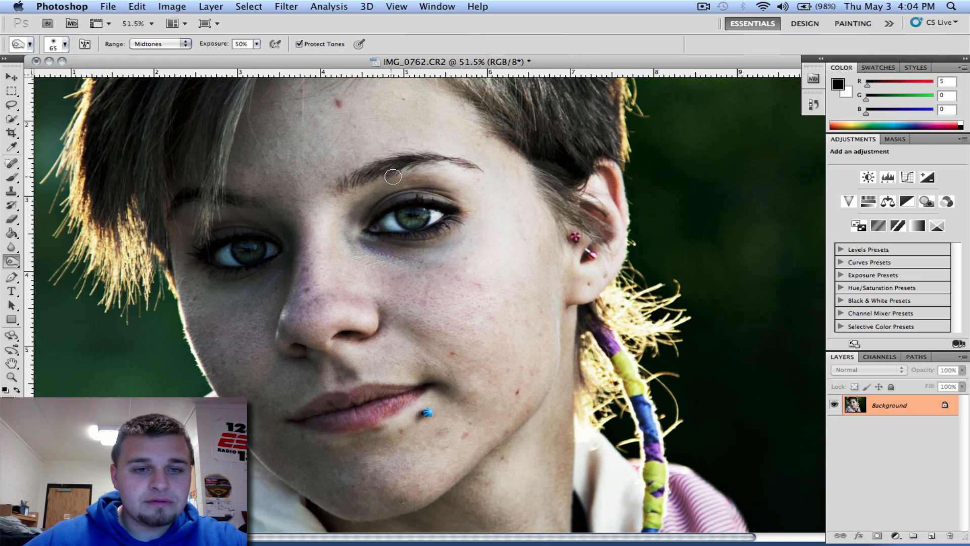
pyautogui.scroll(-2, 396, 176)
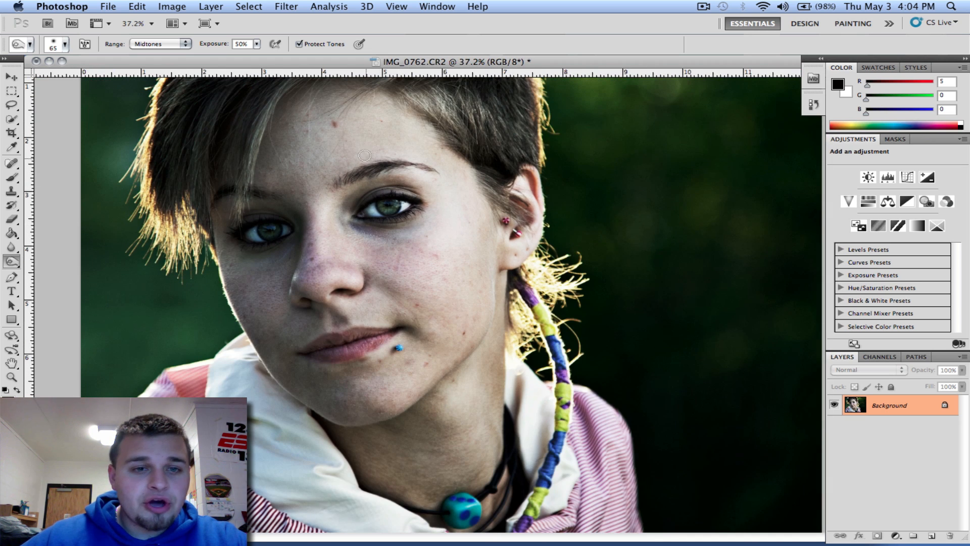
pyautogui.scroll(2, 336, 120)
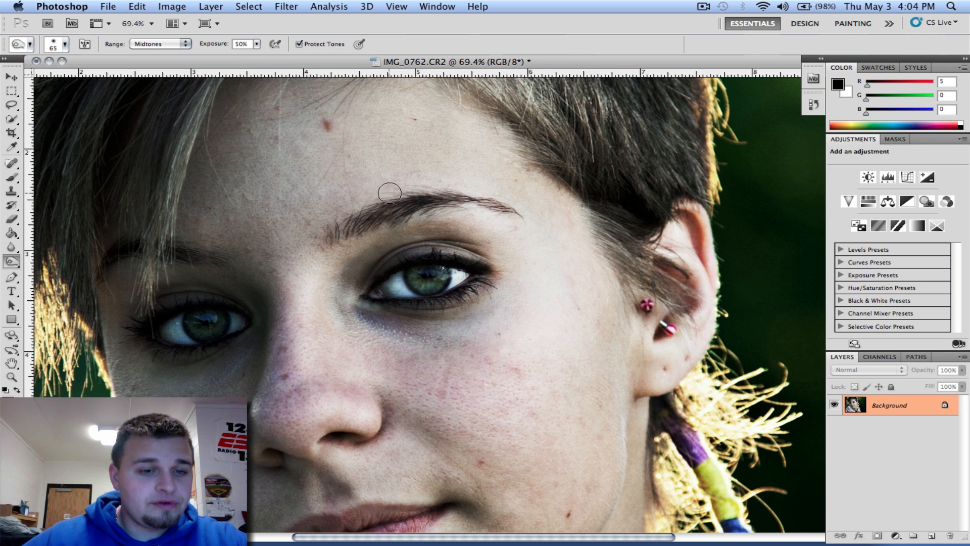
pyautogui.scroll(-4, 390, 192)
pyautogui.scroll(2, 426, 239)
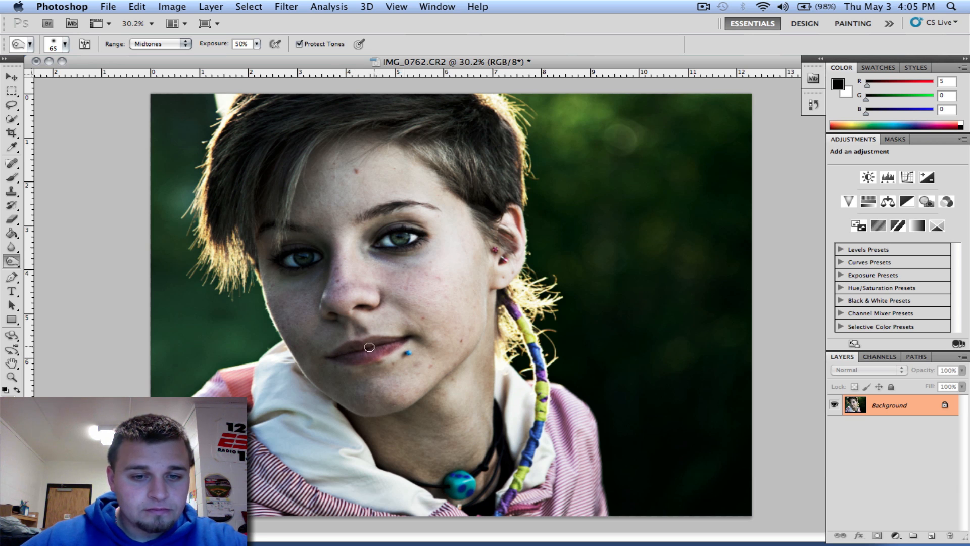
pyautogui.scroll(1, 294, 256)
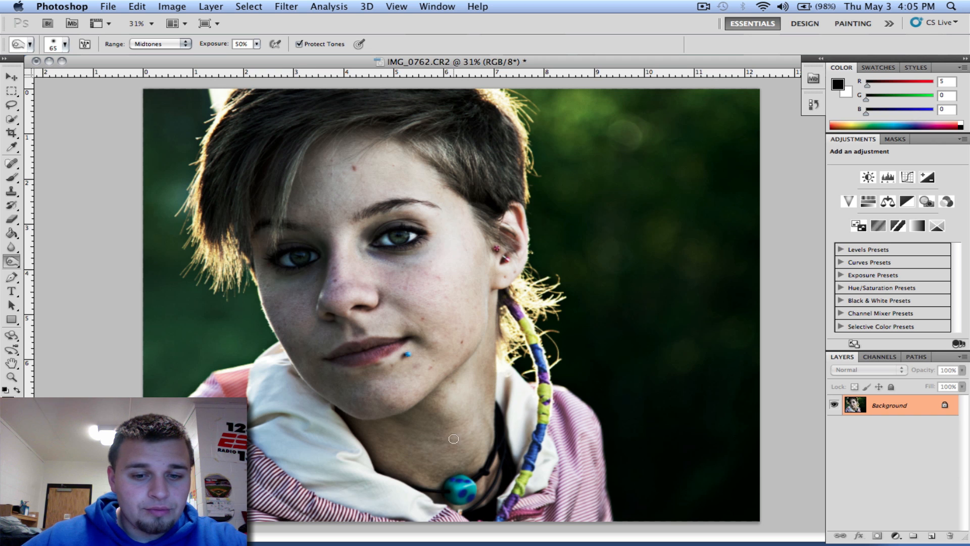
pyautogui.scroll(1, 439, 424)
pyautogui.scroll(-5, 438, 424)
pyautogui.scroll(1, 438, 425)
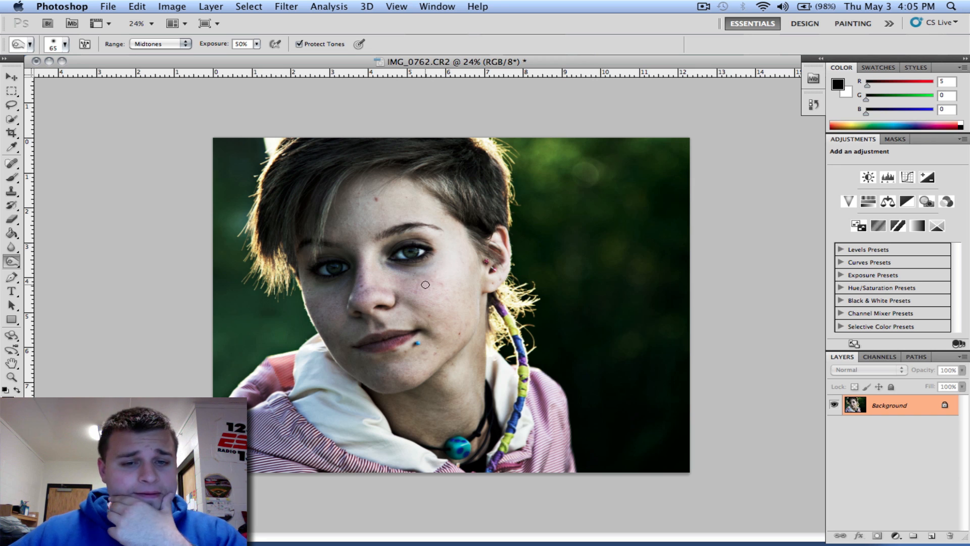
# Step: Apply a Brightness/Contrast adjustment to the portrait with brightness 12 and contrast 32
pyautogui.click(172, 6)
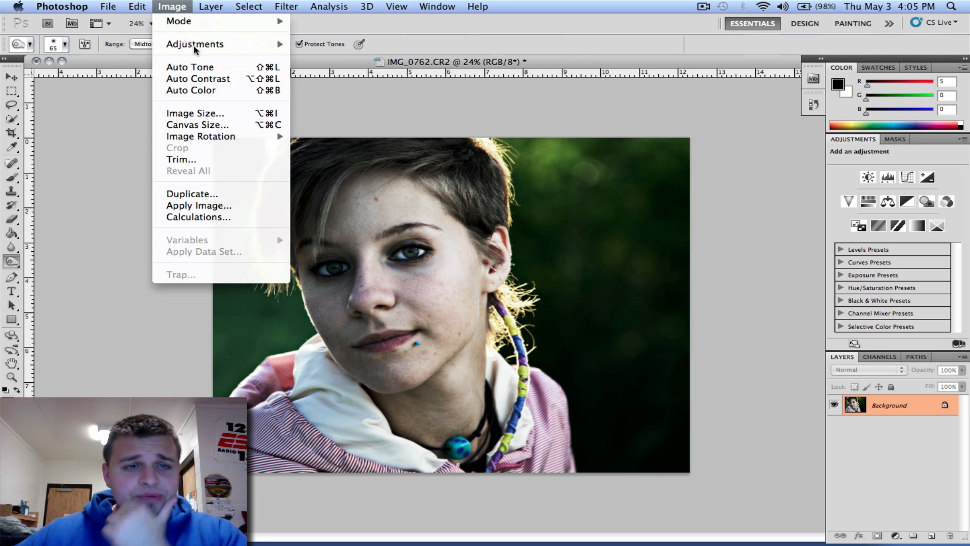
pyautogui.moveTo(201, 46)
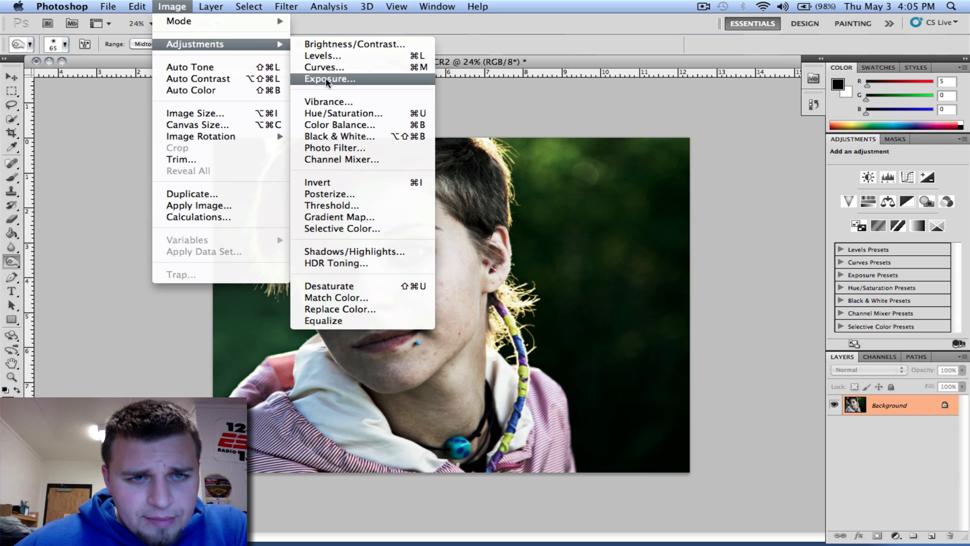
pyautogui.click(345, 45)
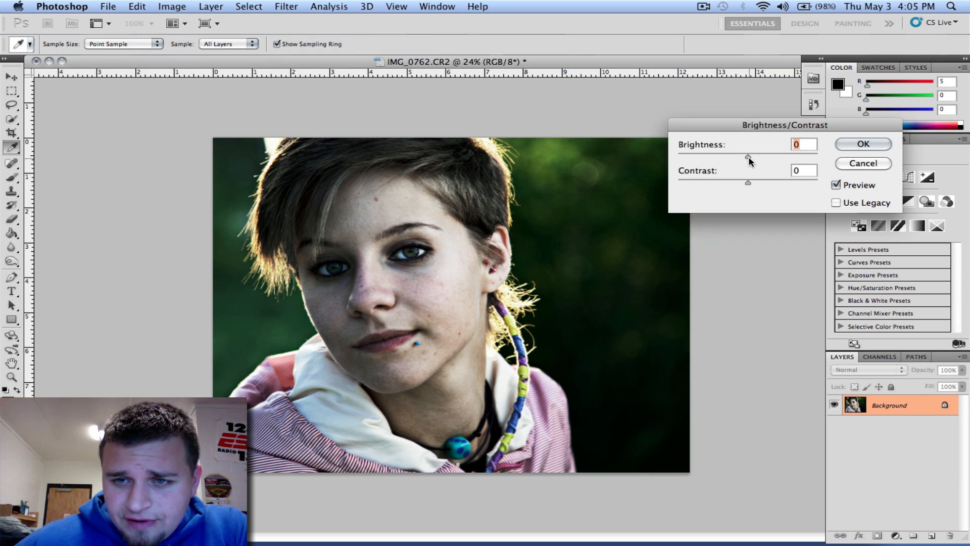
pyautogui.moveTo(748, 158); pyautogui.dragTo(785, 191)
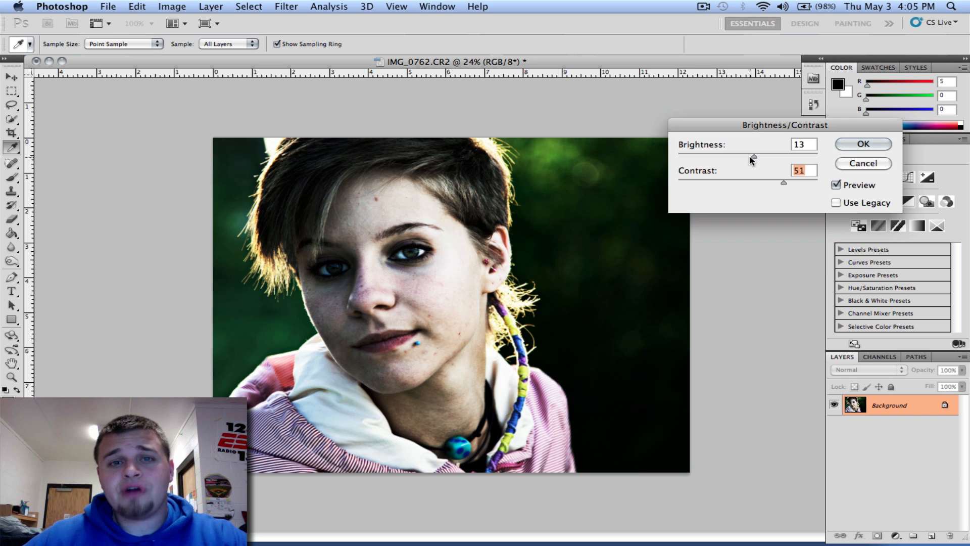
pyautogui.moveTo(751, 159)
pyautogui.mouseDown()
pyautogui.moveTo(740, 158)
pyautogui.moveTo(768, 165)
pyautogui.moveTo(759, 165)
pyautogui.mouseUp()
pyautogui.moveTo(754, 158); pyautogui.dragTo(771, 186)
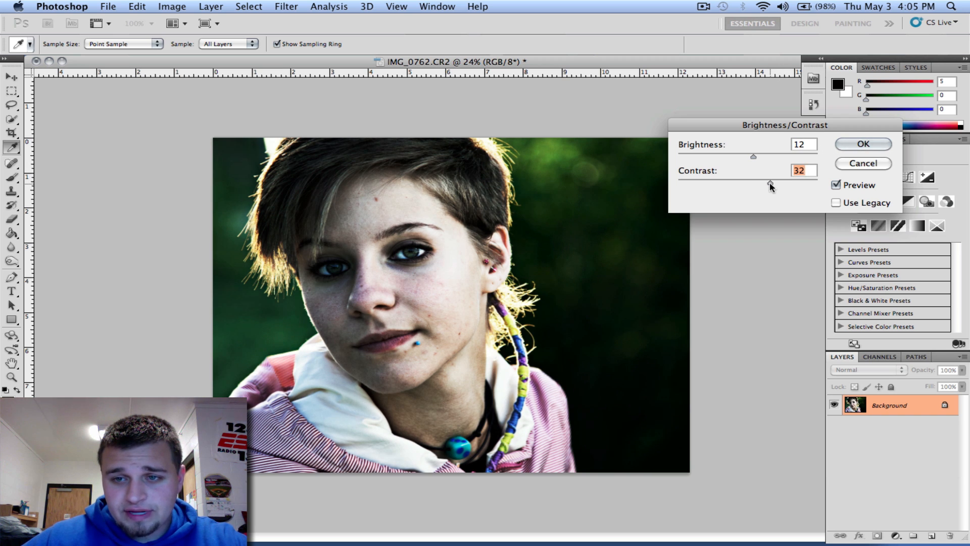
pyautogui.press('Return')
pyautogui.press('o')
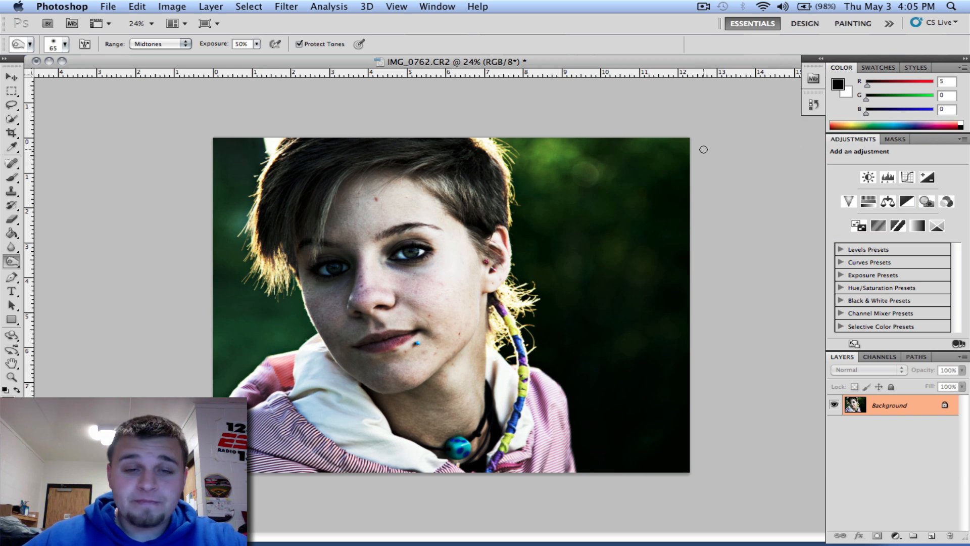
# Step: Open the original IMG_0762.CR2 from the desktop to compare it with the edited portrait, and cancel the raw import
pyautogui.click(90, 6)
pyautogui.click(86, 81)
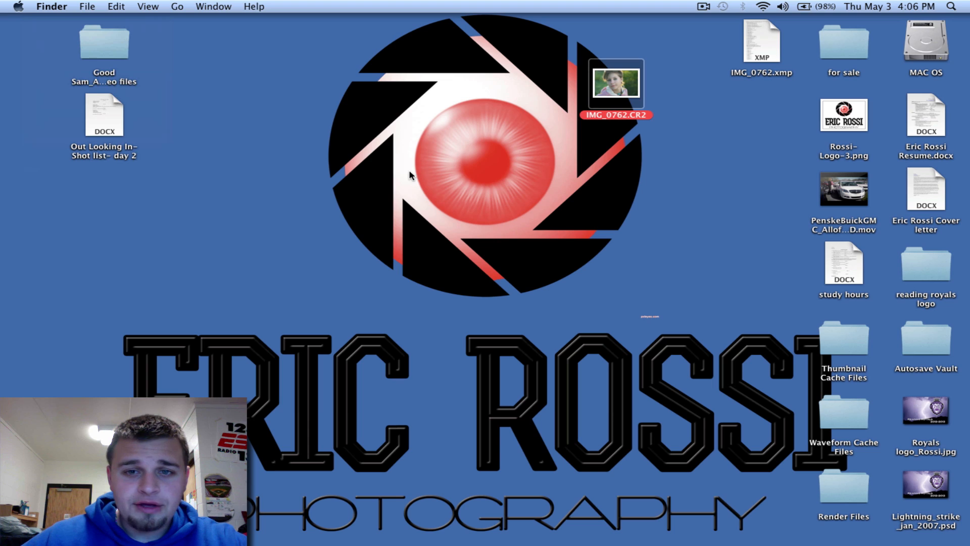
pyautogui.doubleClick(612, 93)
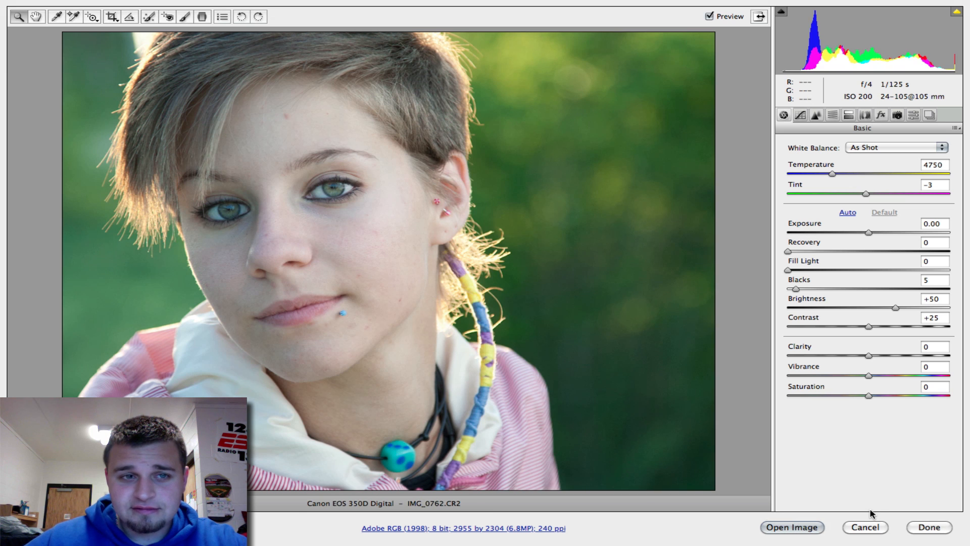
pyautogui.click(869, 528)
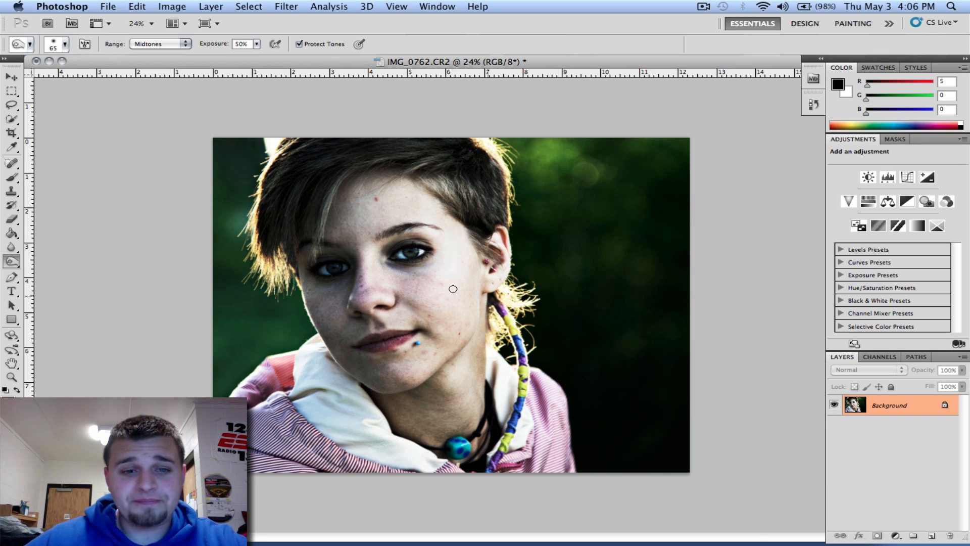
# Step: Apply a Hue/Saturation adjustment to the whole portrait with the Master saturation at -85
pyautogui.click(172, 6)
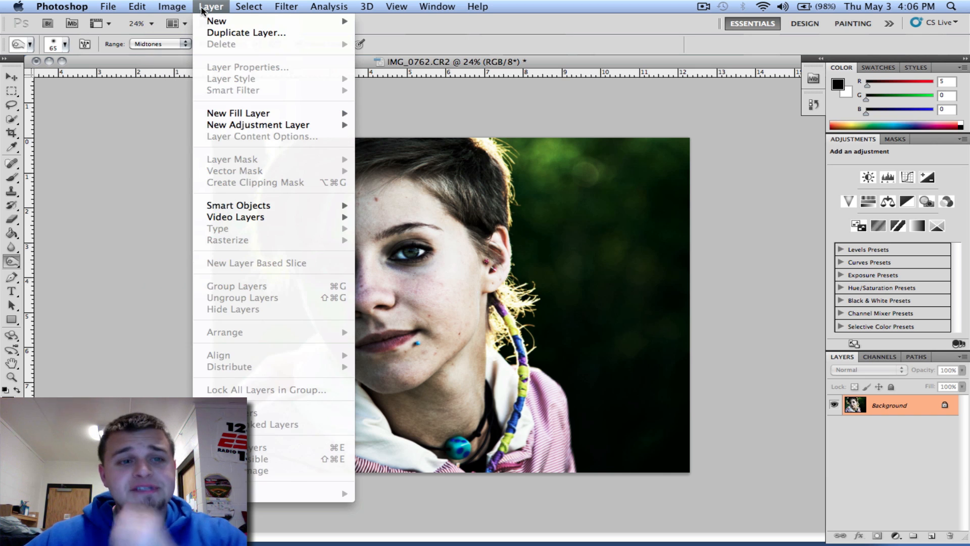
pyautogui.moveTo(183, 46)
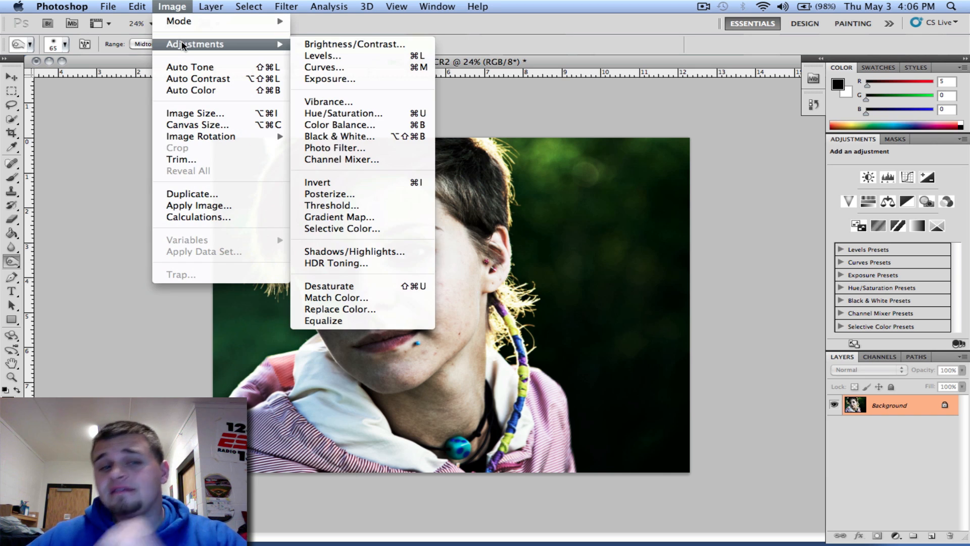
pyautogui.click(353, 113)
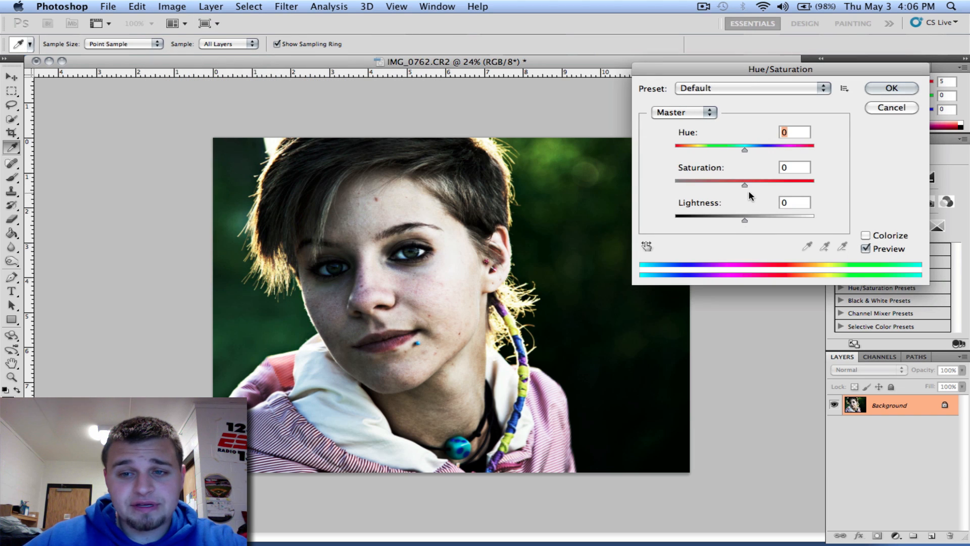
pyautogui.moveTo(745, 187); pyautogui.dragTo(686, 195)
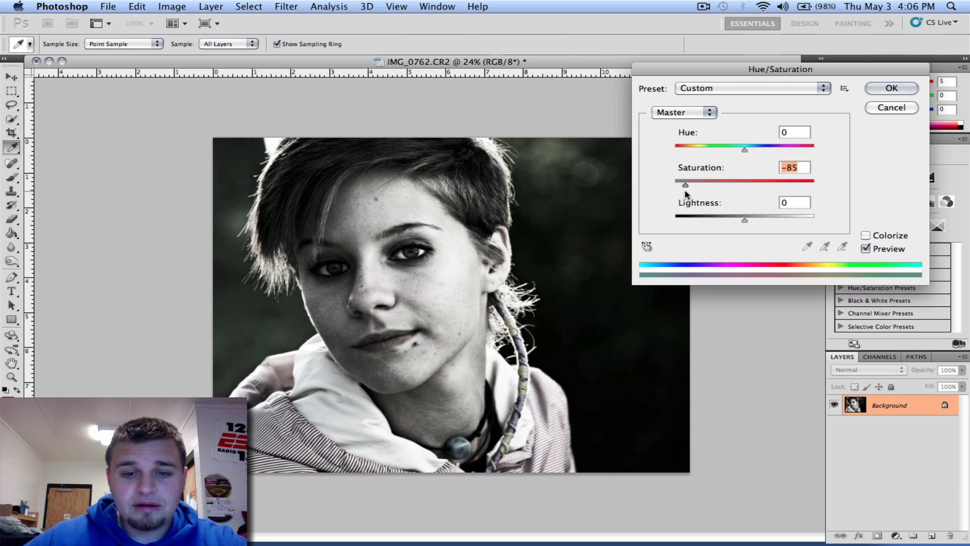
pyautogui.click(891, 90)
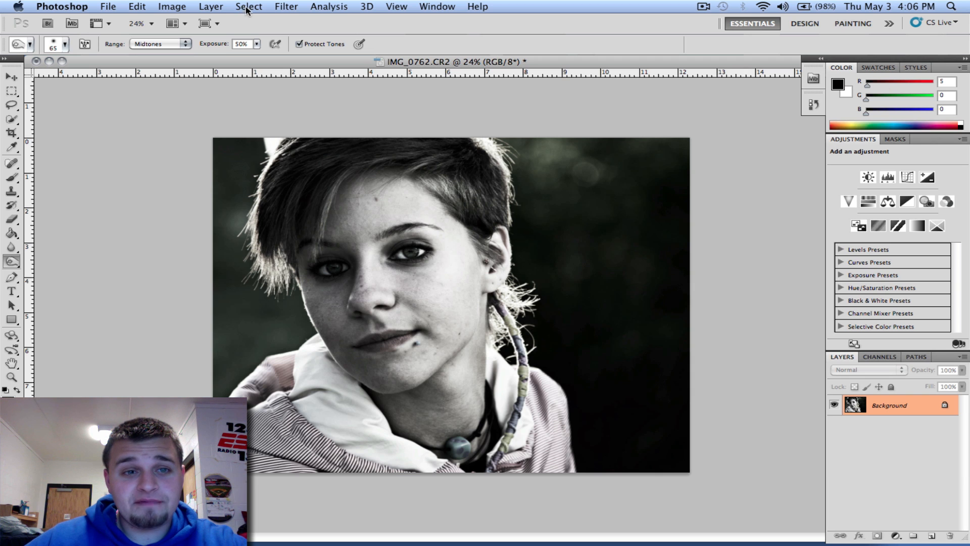
pyautogui.click(279, 6)
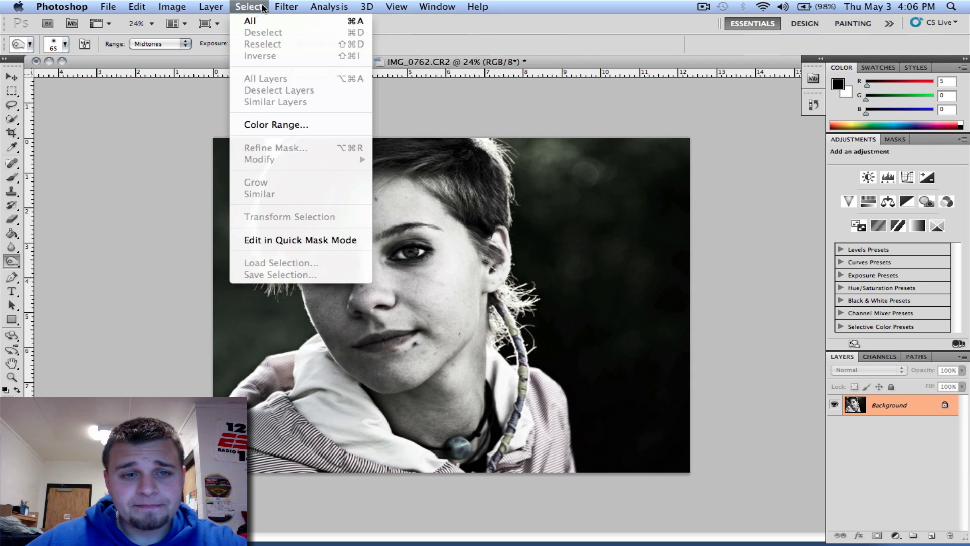
pyautogui.moveTo(316, 130)
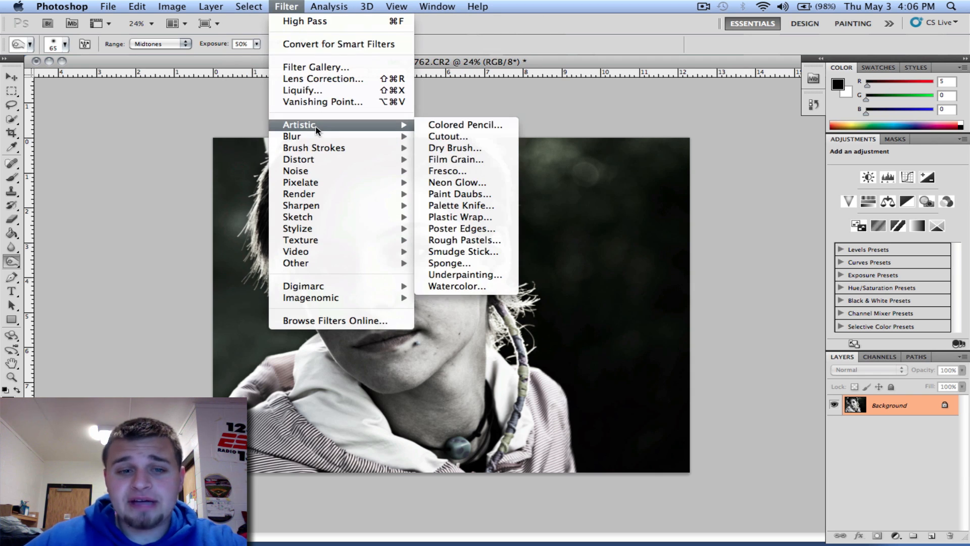
pyautogui.moveTo(347, 251)
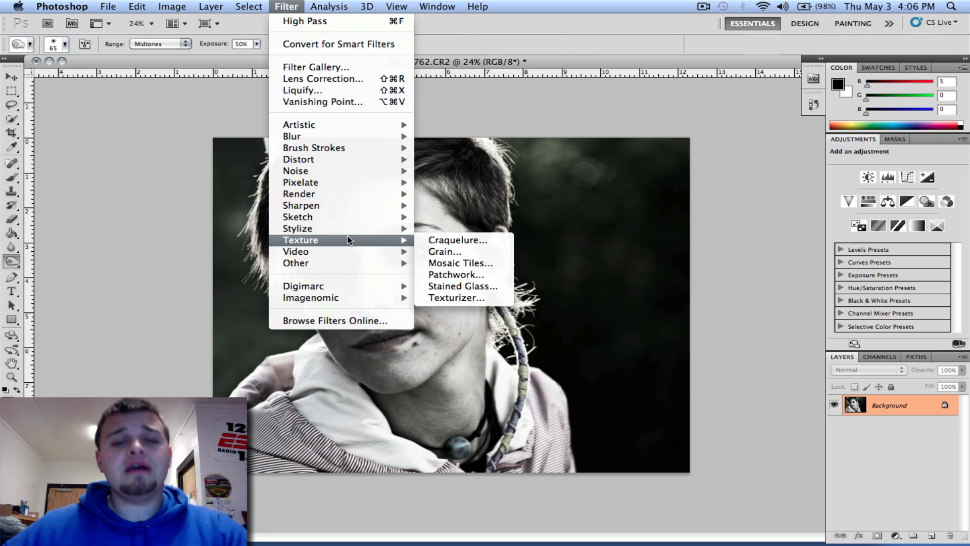
pyautogui.click(142, 124)
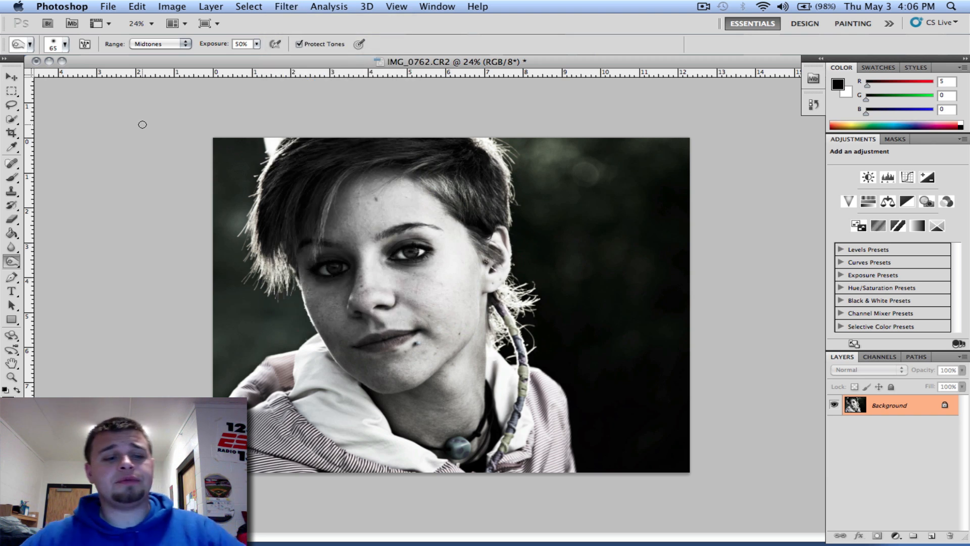